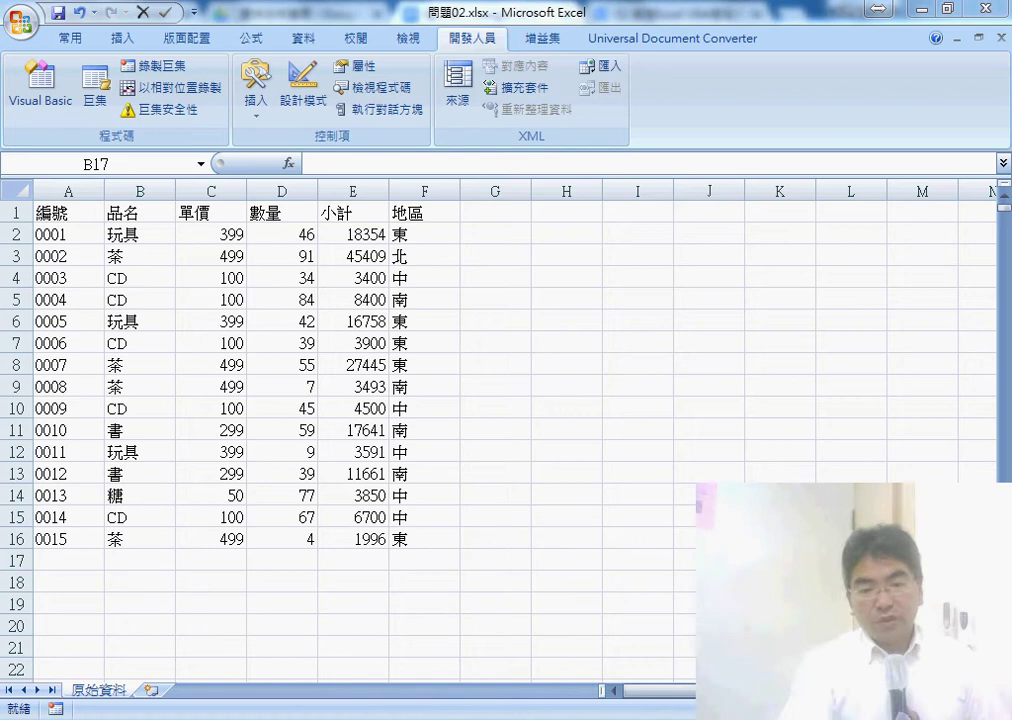
Step: In 問題02.xlsm's 原始資料 sheet, pick 書 from the B25 product dropdown
left_click(651, 656)
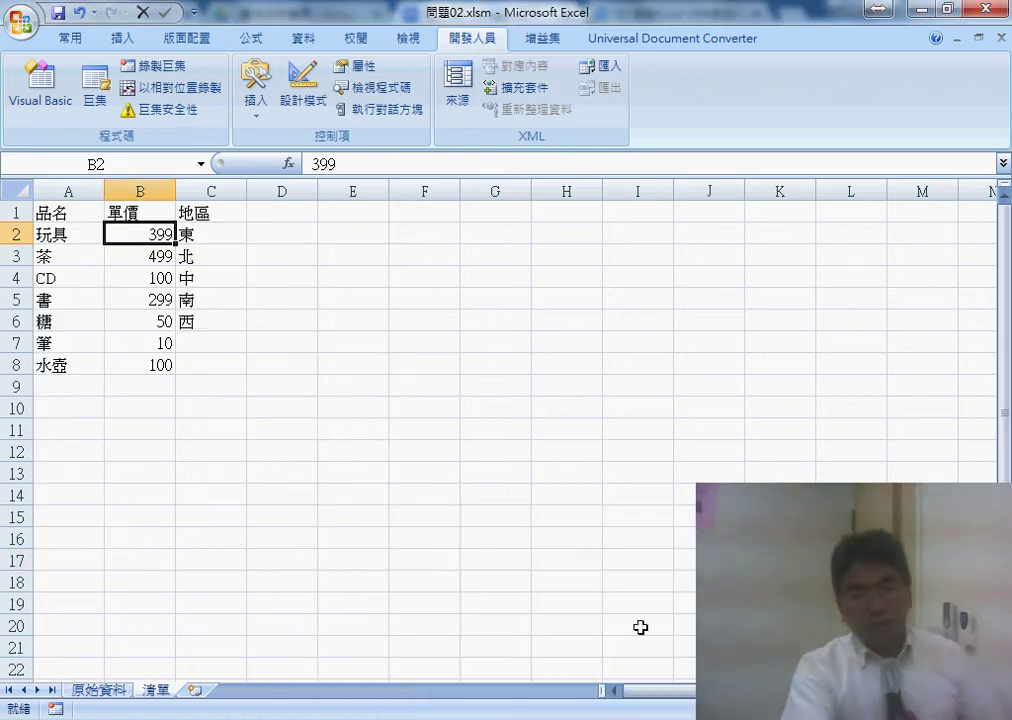
left_click(95, 690)
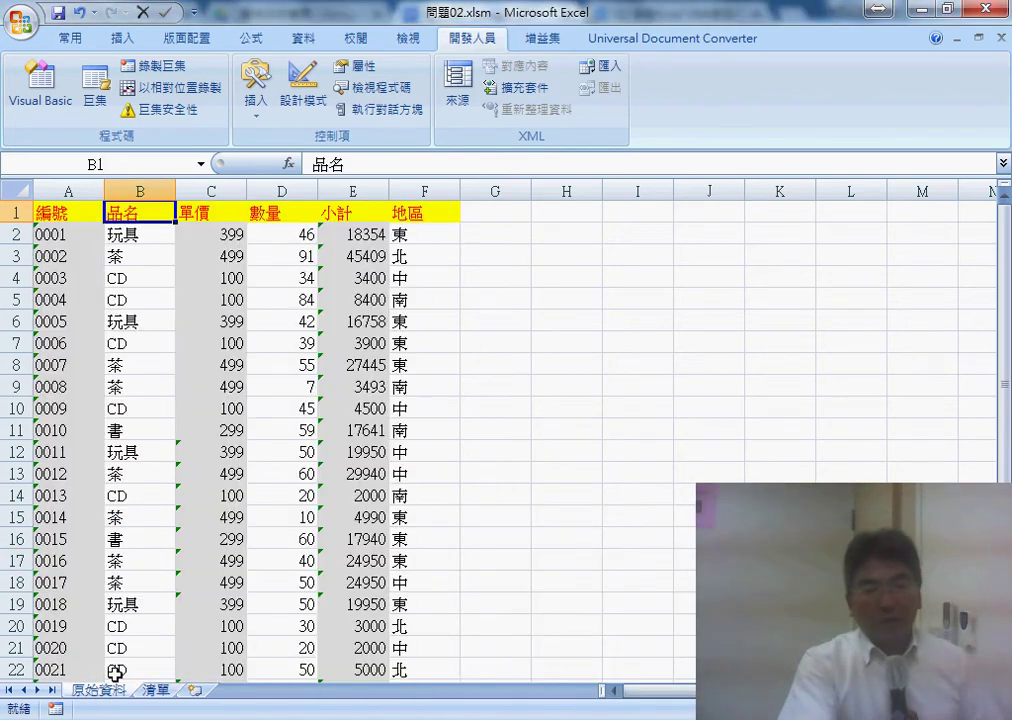
scroll(169, 583, "down", 4)
left_click(150, 474)
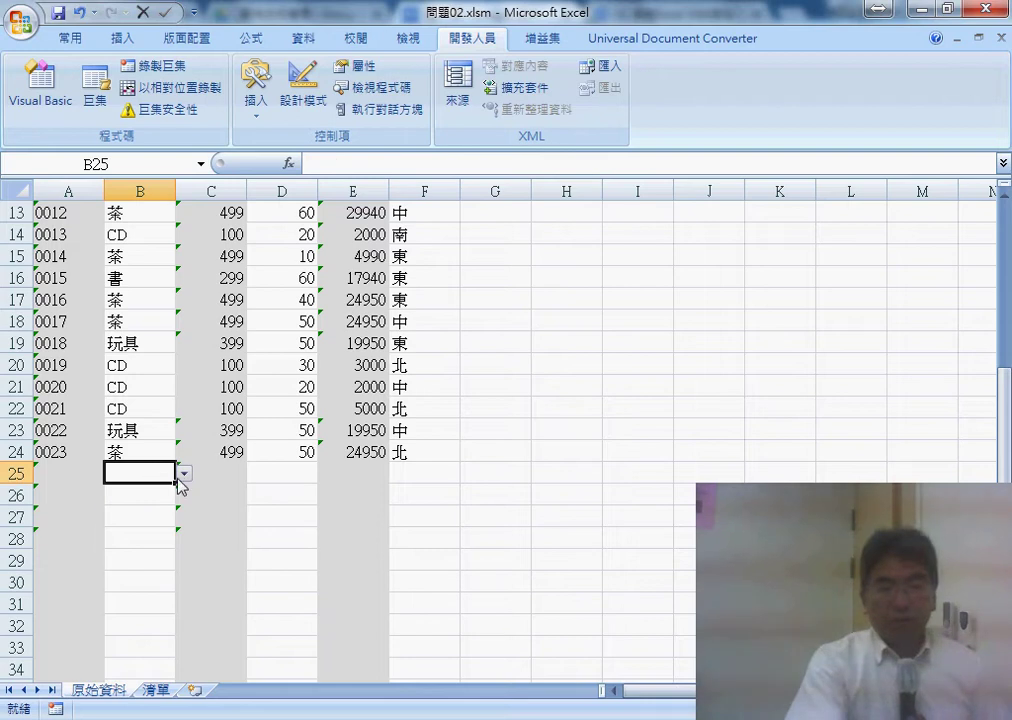
left_click(182, 475)
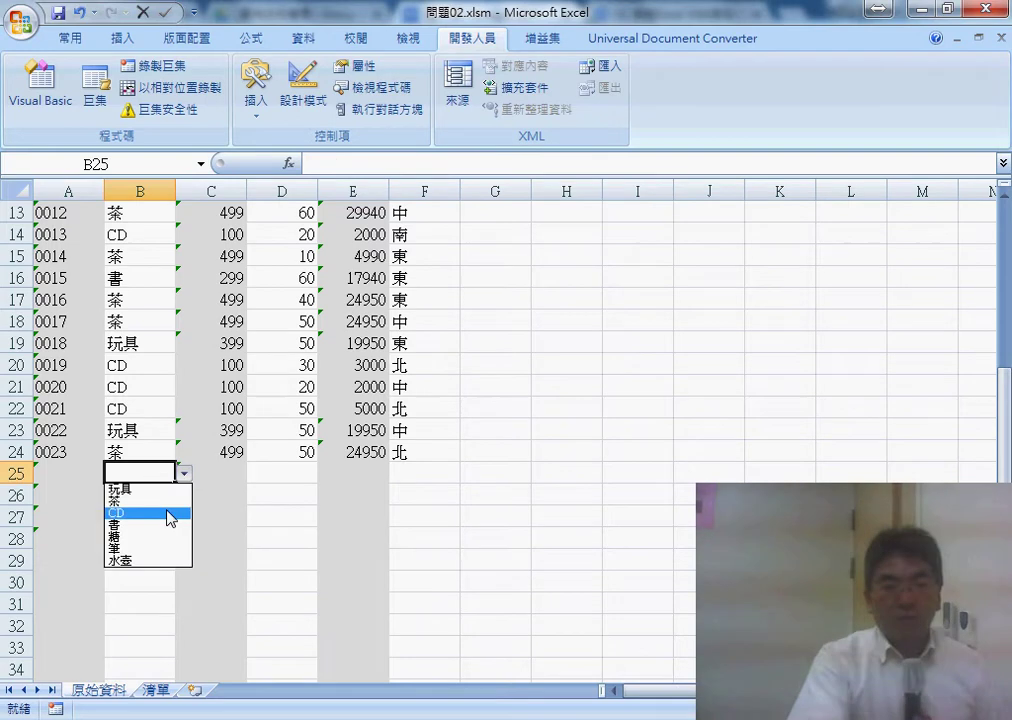
left_click(166, 526)
Step: Check the serial number 0024 and price formula, then enter quantity 60 in D25
left_click(55, 476)
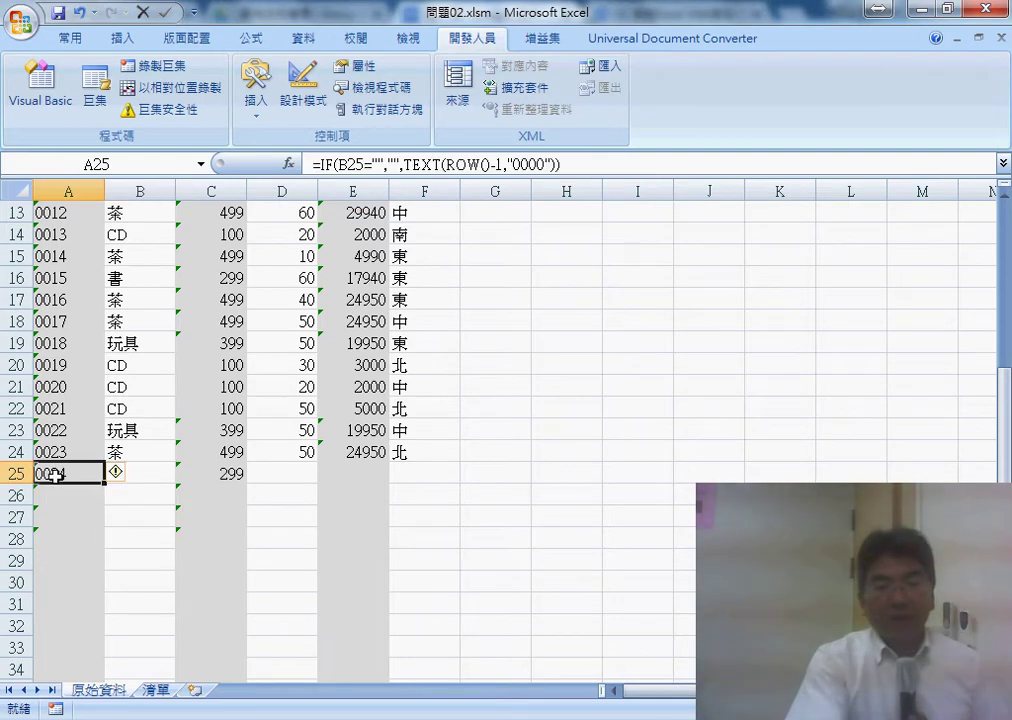
left_click(213, 479)
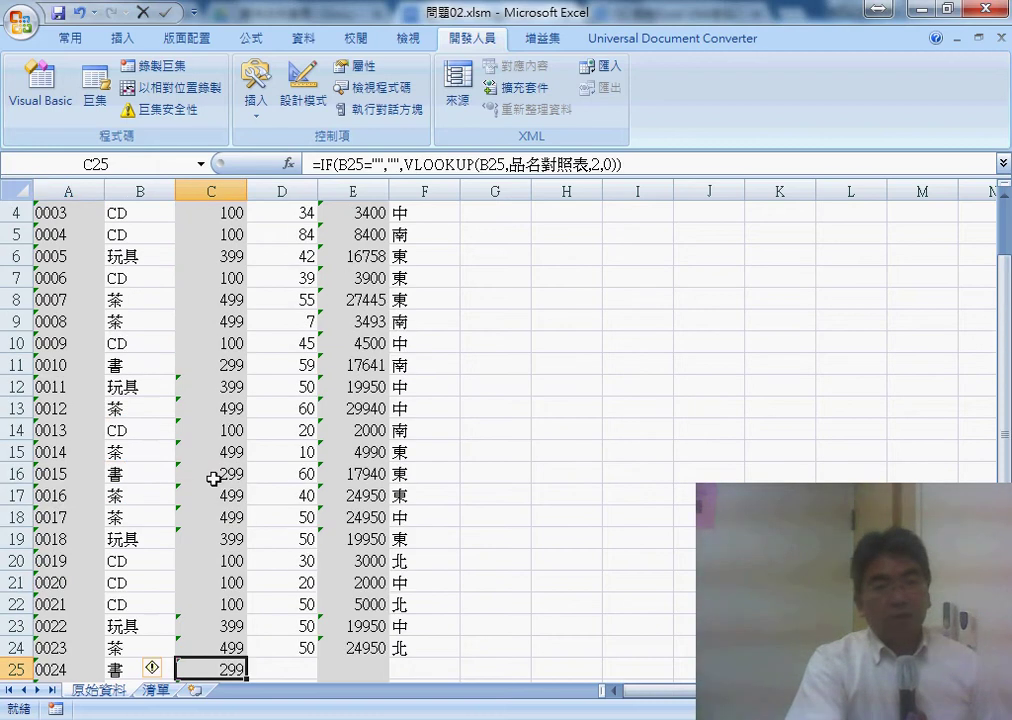
left_click(300, 479)
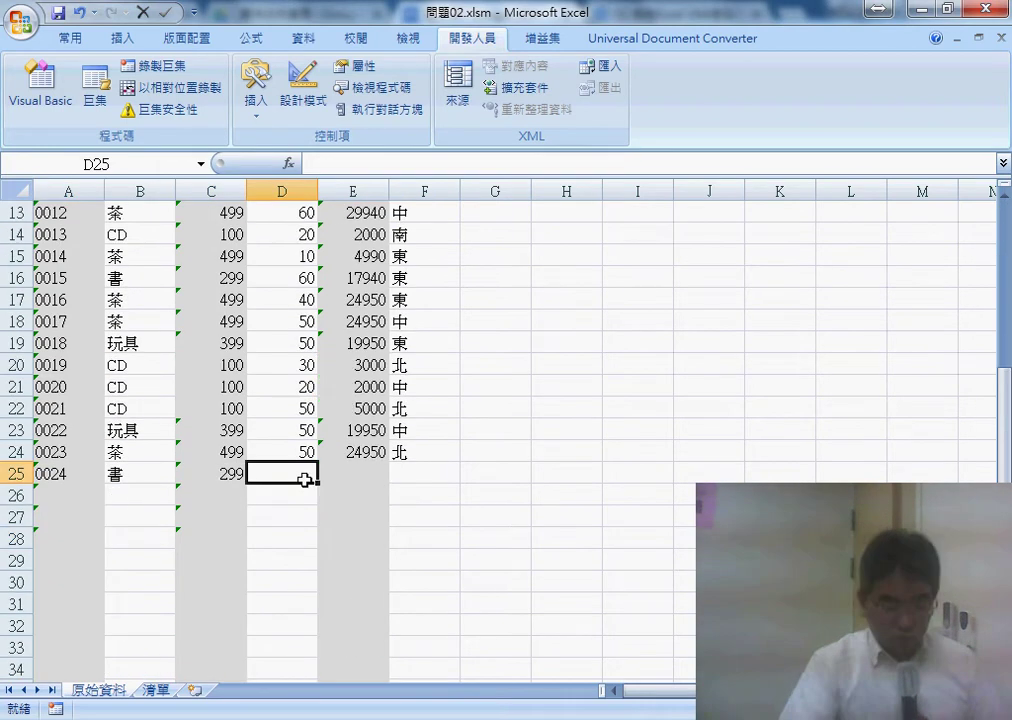
type("60")
key("Return")
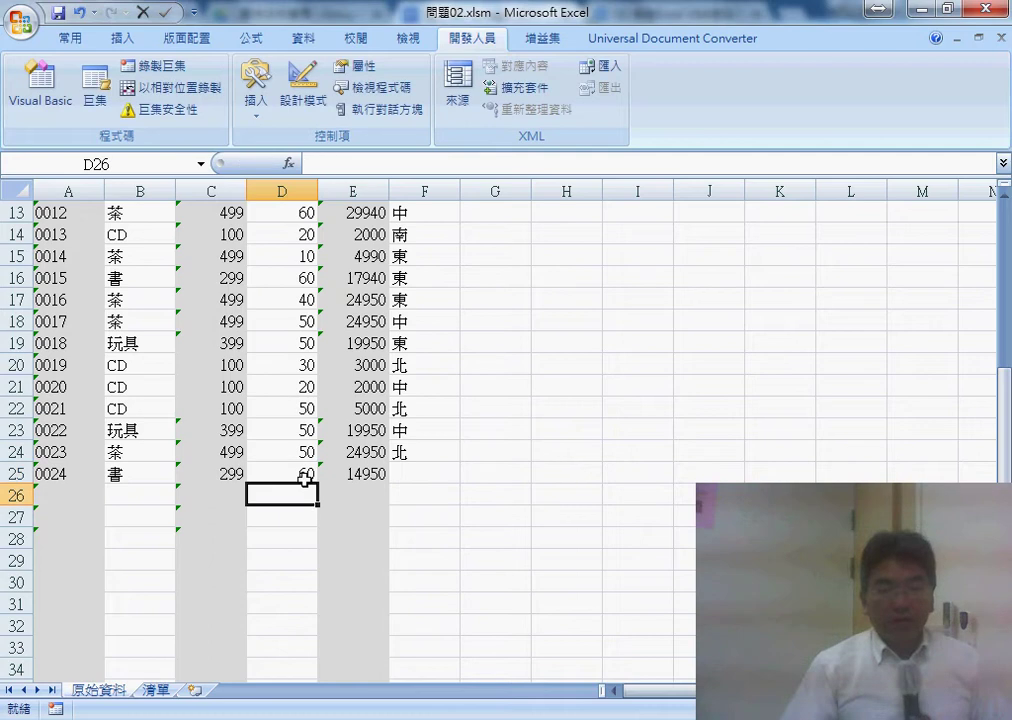
Step: Choose 南 as the region in F25 from its dropdown
left_click(428, 471)
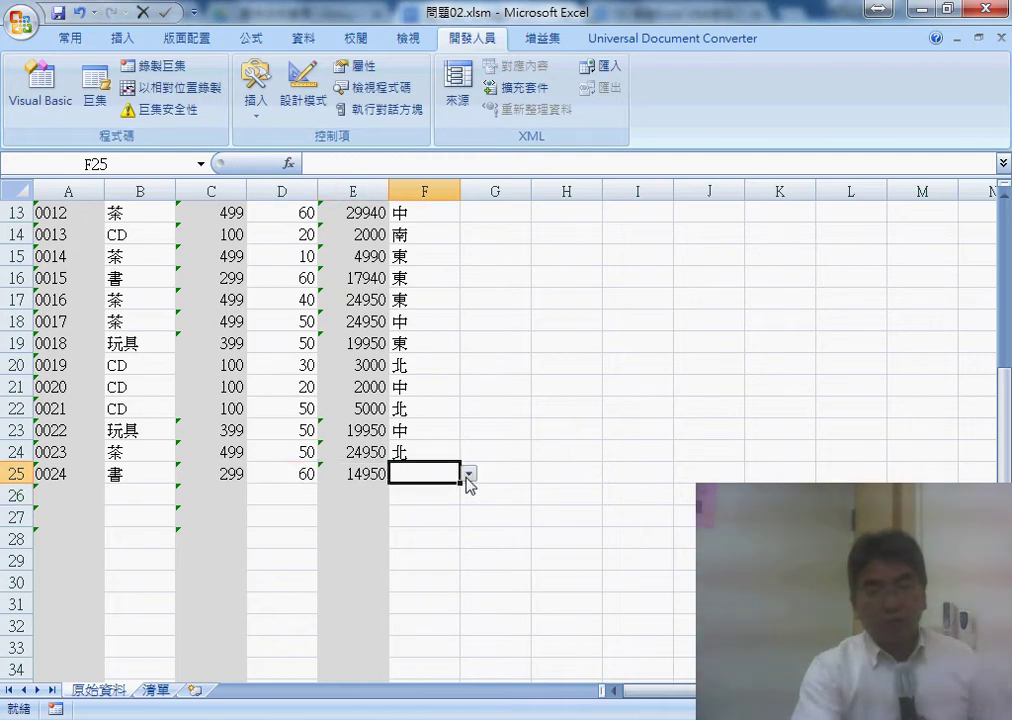
left_click(468, 474)
left_click(457, 531)
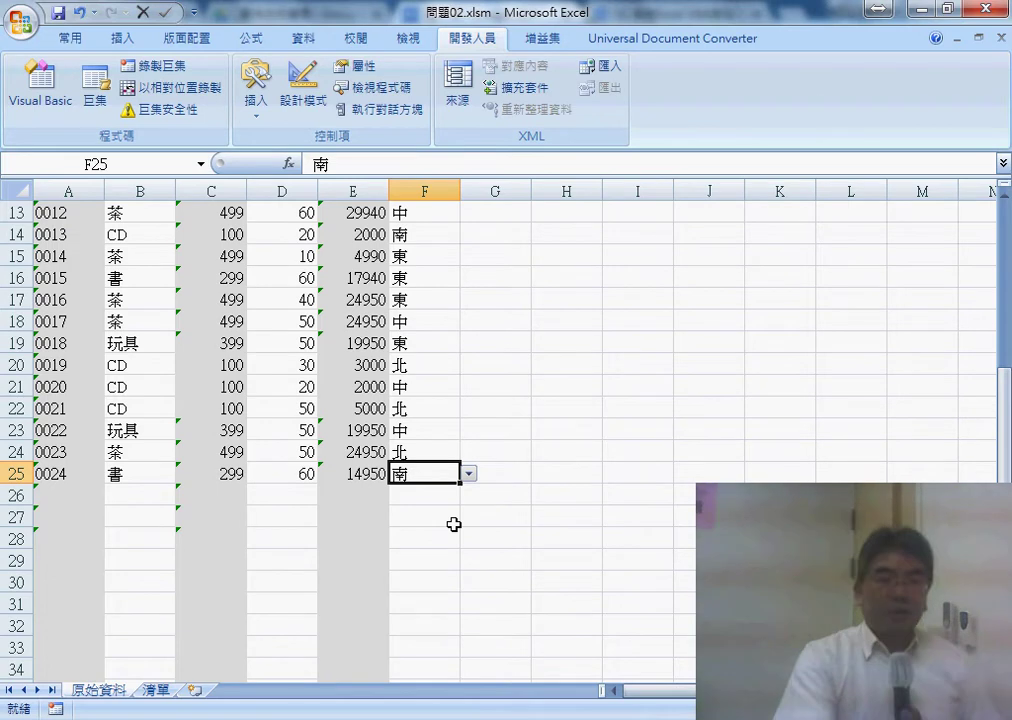
left_click(60, 112)
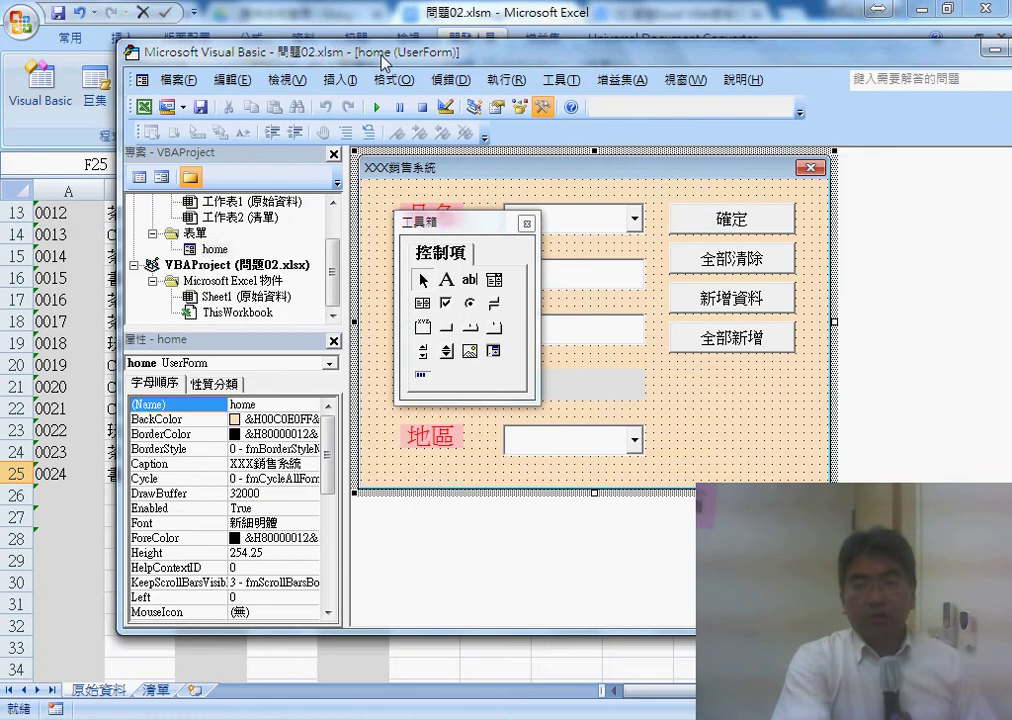
left_click_drag(583, 88, 372, 57)
mouse_move(457, 224)
left_mouse_down()
mouse_move(725, 182)
mouse_move(840, 181)
left_mouse_up()
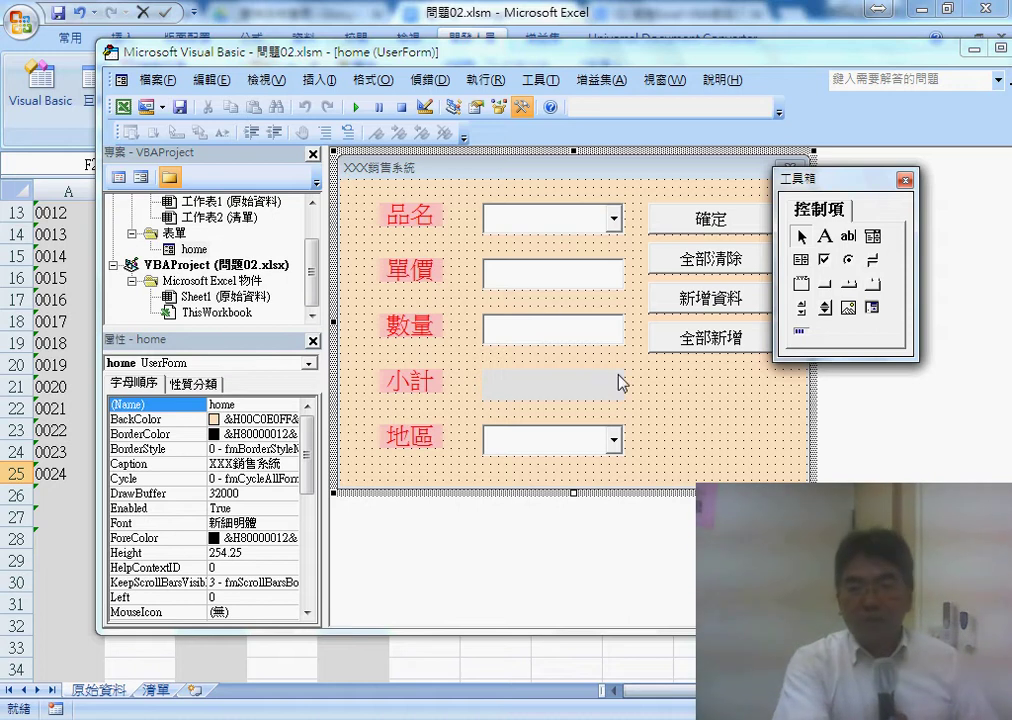
Step: Close the Visual Basic editor and bring the 問題02.xlsx workbook to the front
left_click(75, 497)
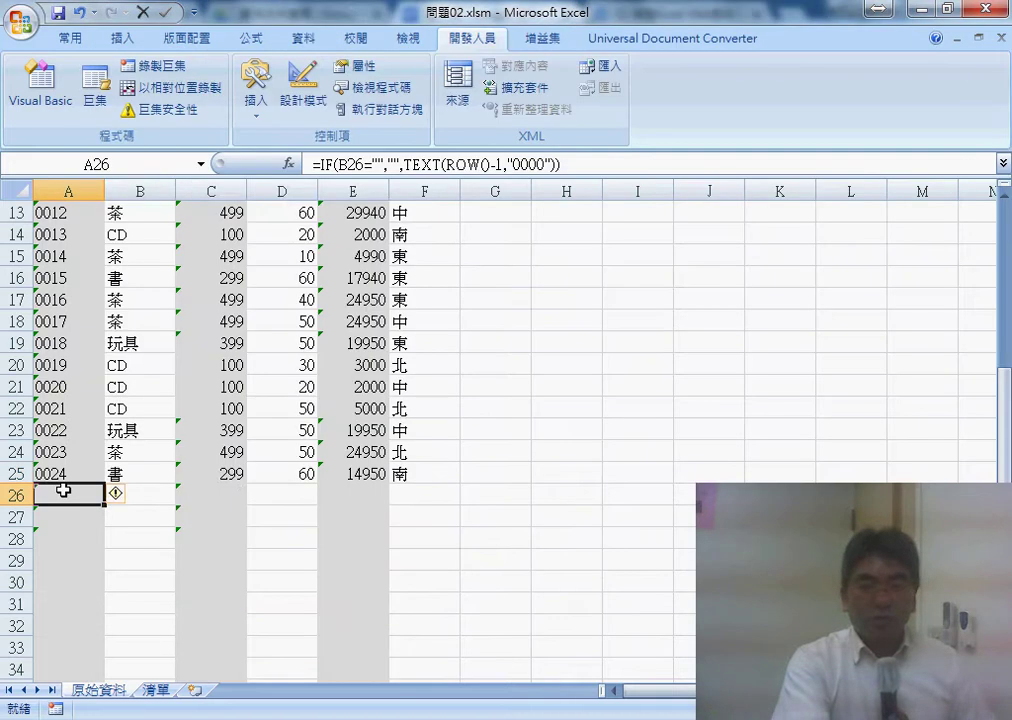
left_click_drag(66, 486, 404, 489)
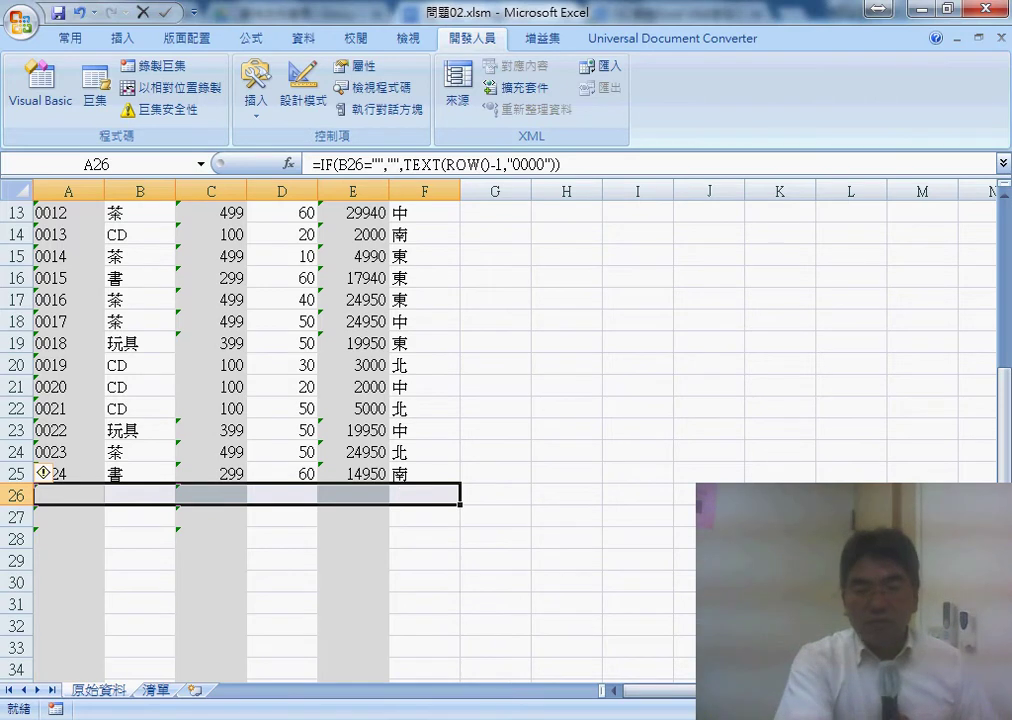
left_click(463, 630)
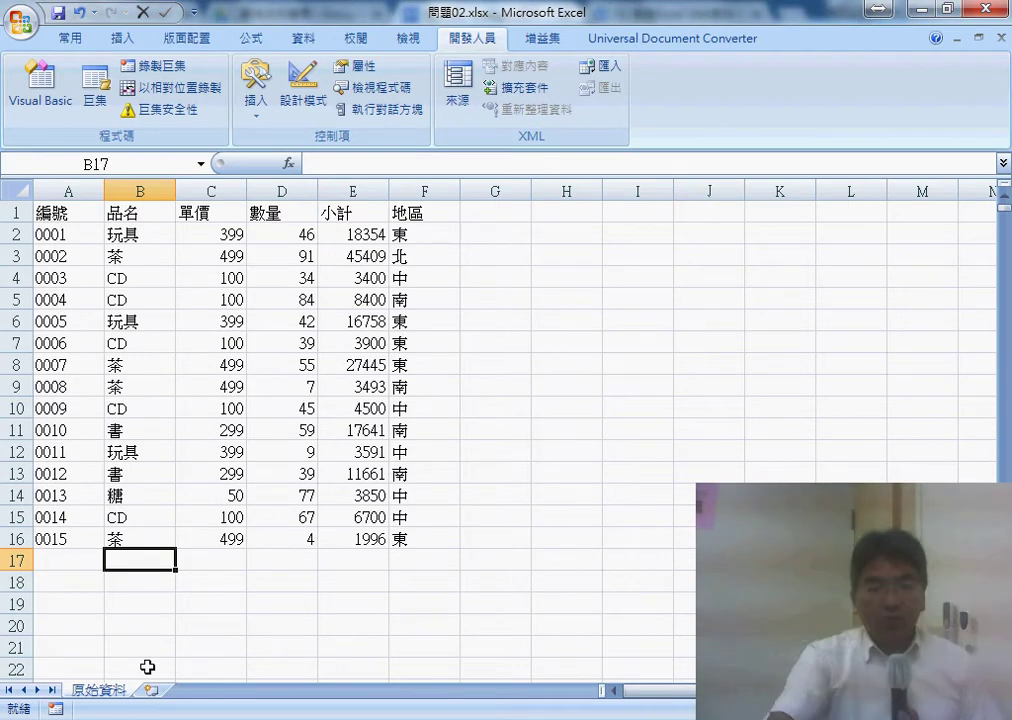
Step: Select the 品名 and 單價 columns B1:C16 including headers
left_click_drag(134, 232, 129, 550)
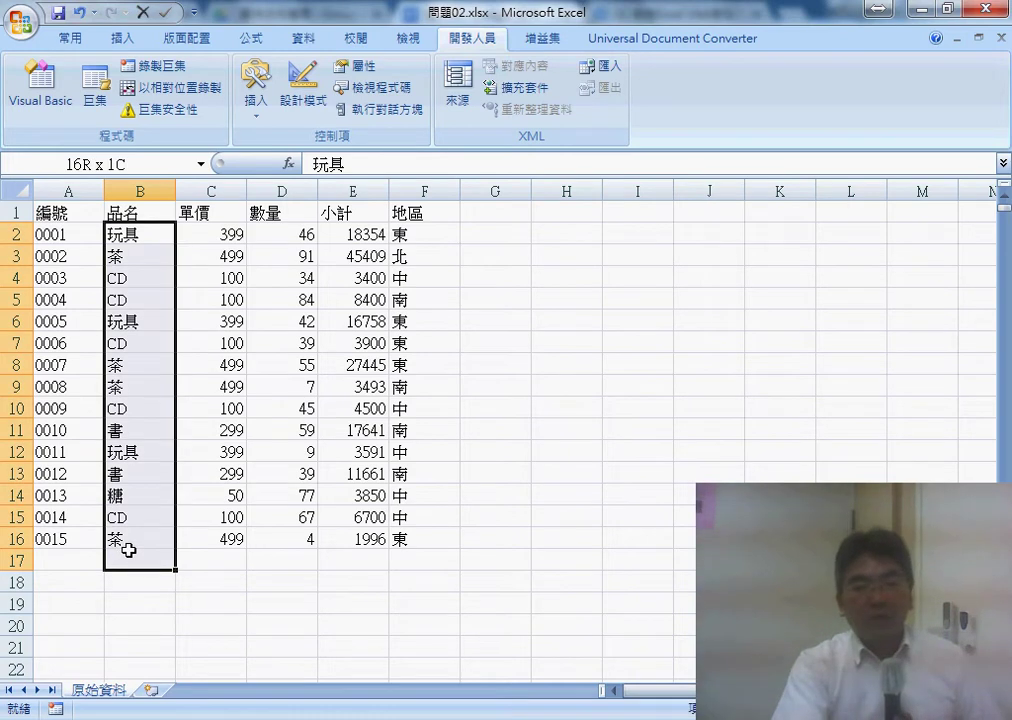
left_click_drag(128, 550, 128, 541)
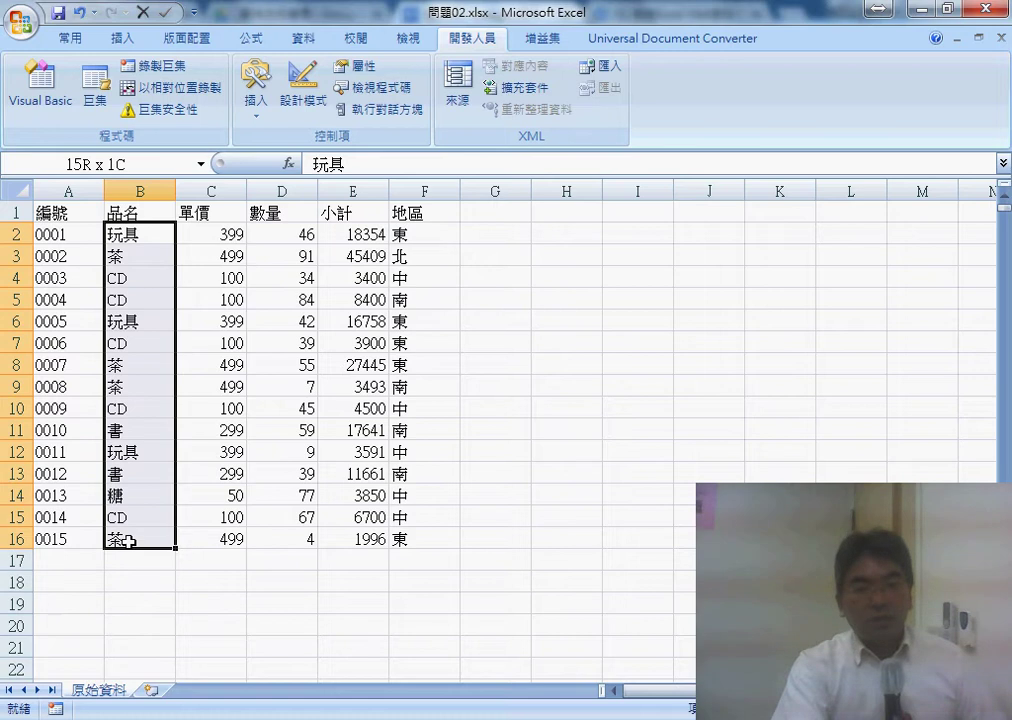
left_click_drag(140, 213, 197, 535)
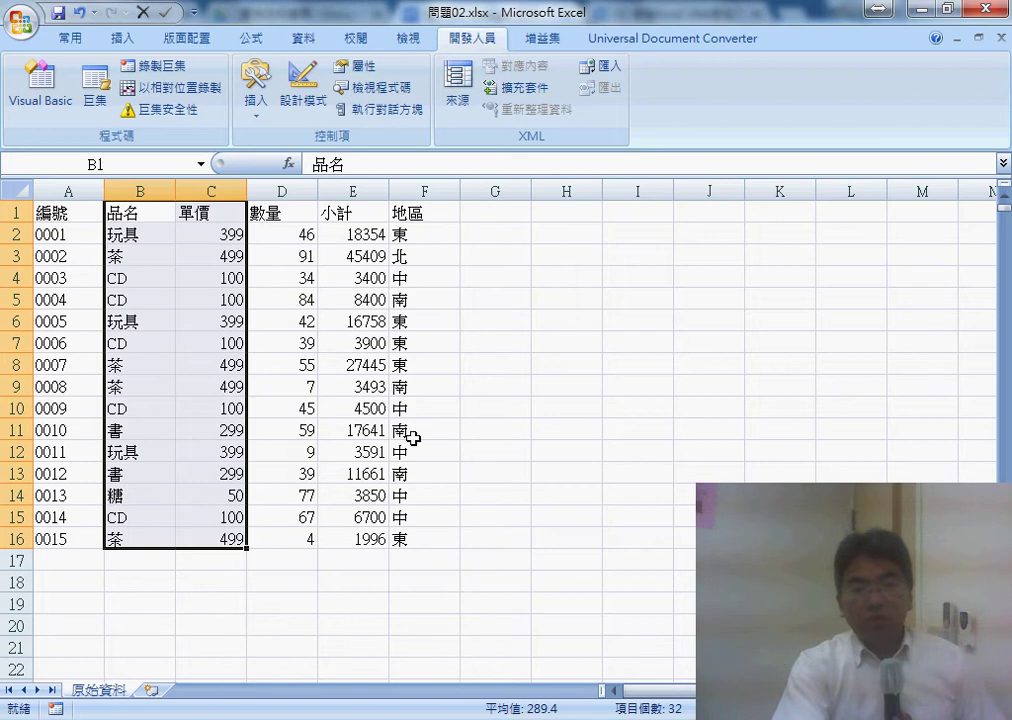
Step: Insert a new worksheet and rename it 清單
left_click(166, 690)
double_click(158, 690)
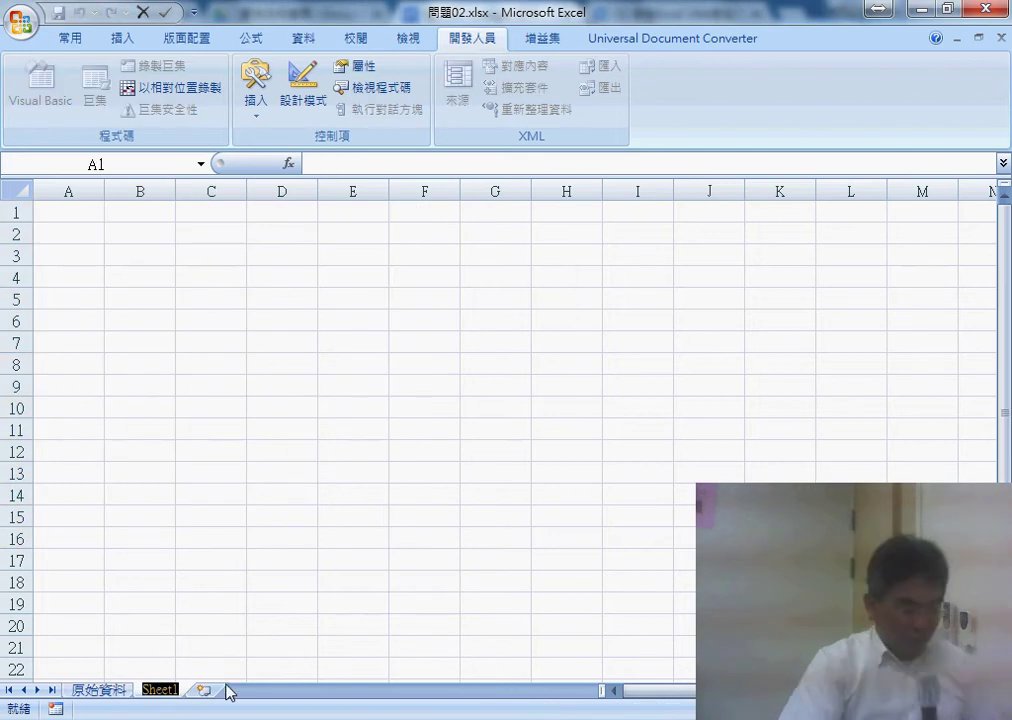
key("BackSpace")
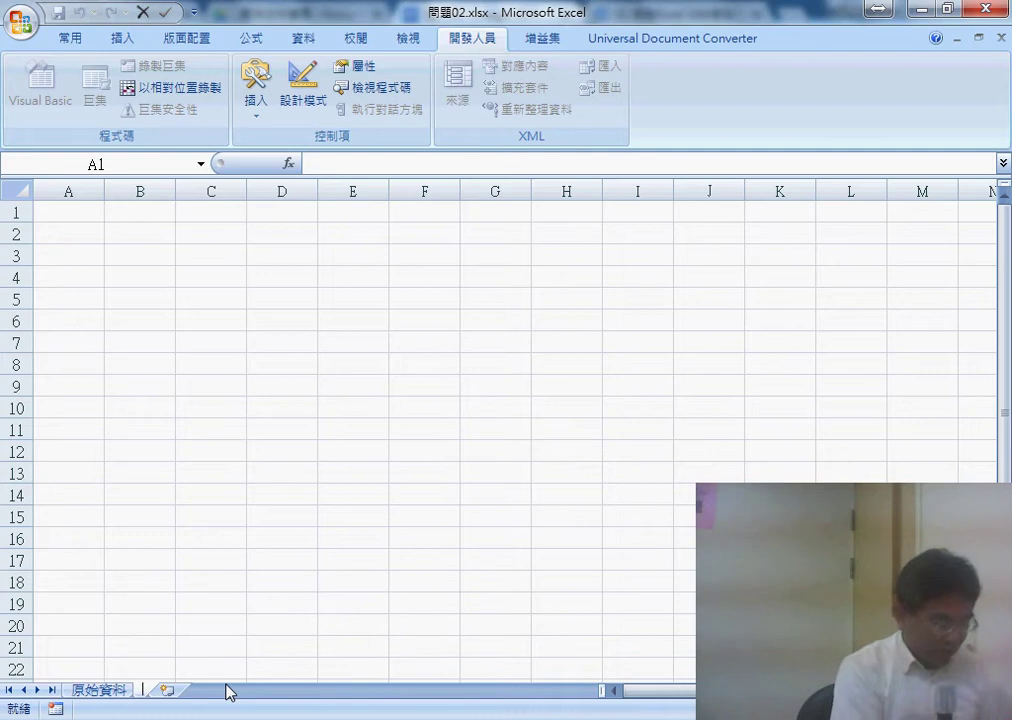
type("清")
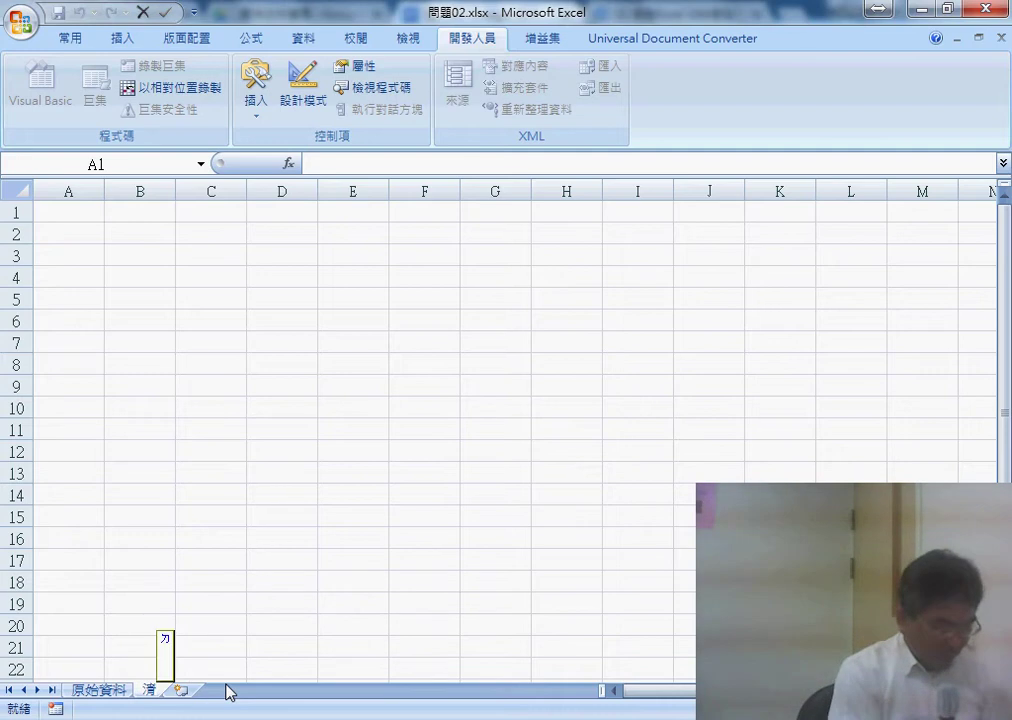
type("單")
key("Return")
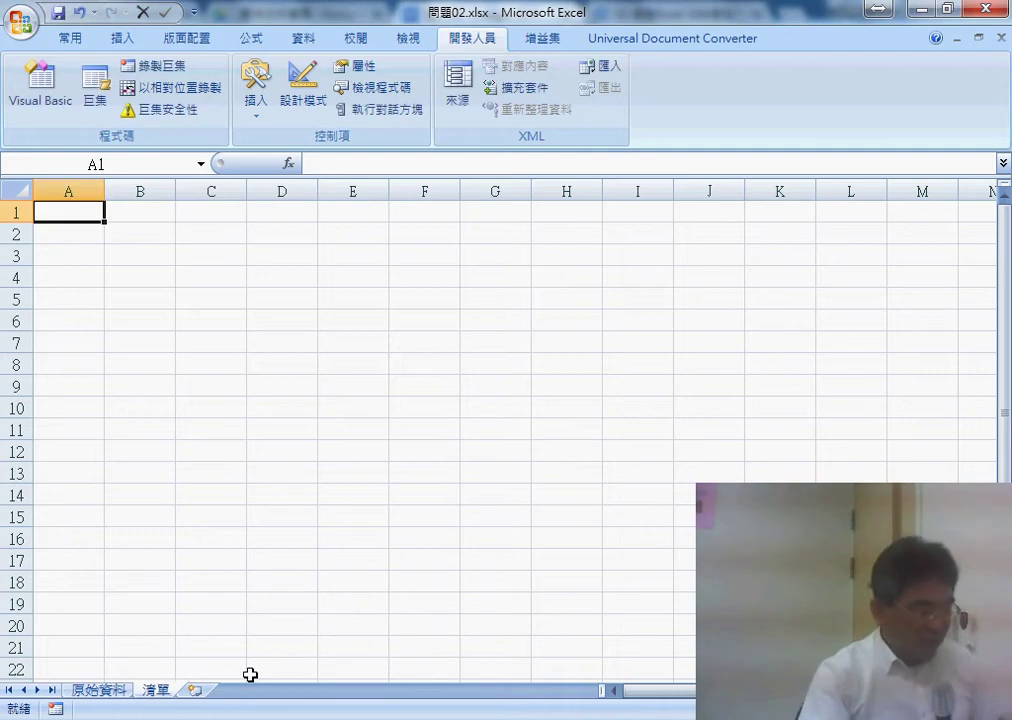
Step: Copy B1:C16 from 原始資料 and paste it into A1 of 清單
left_click(108, 689)
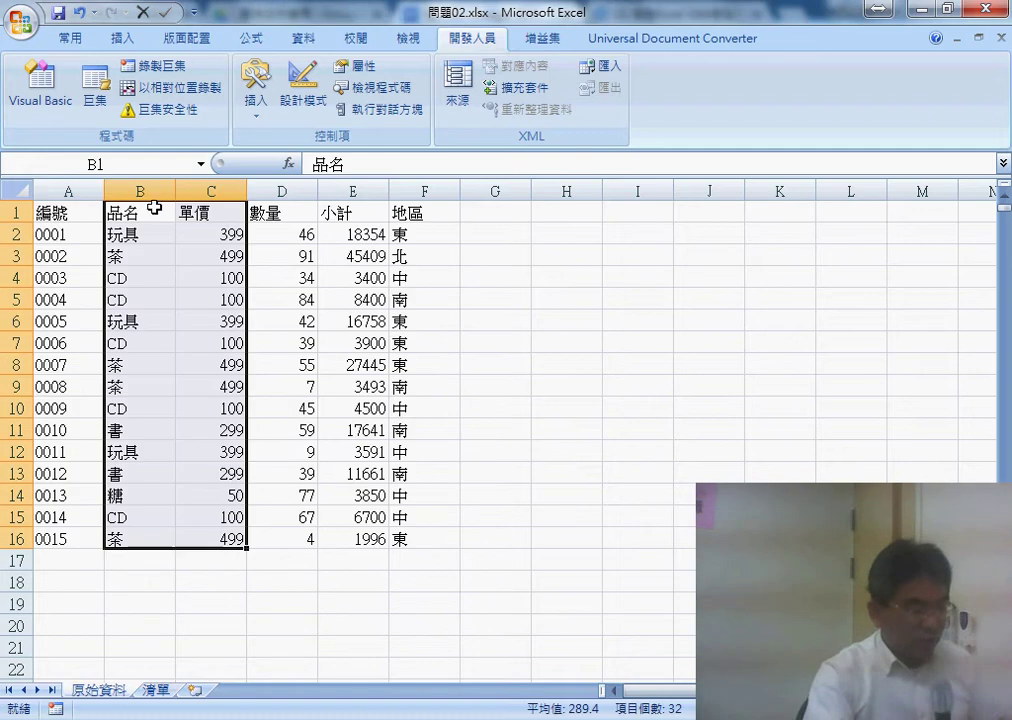
key("ctrl+c")
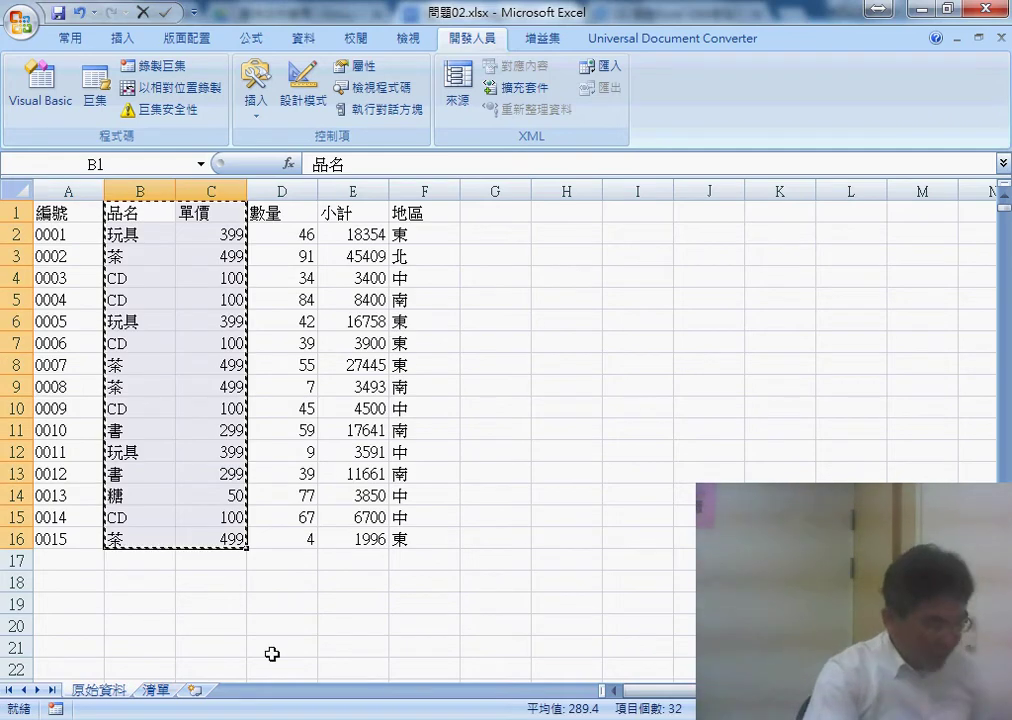
left_click(157, 690)
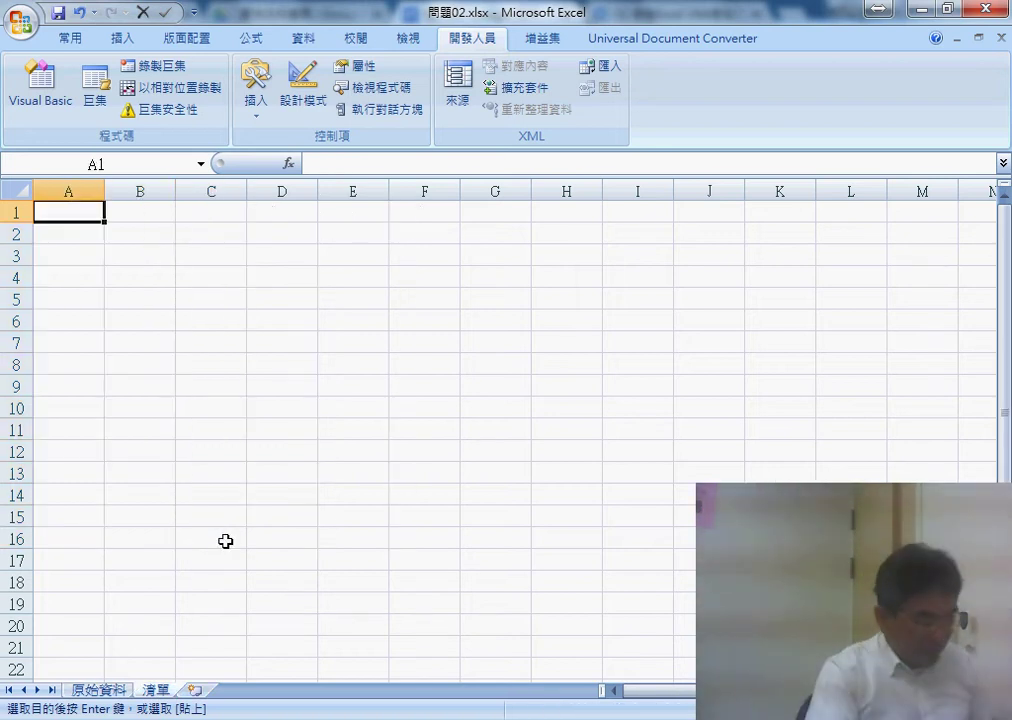
key("ctrl+v")
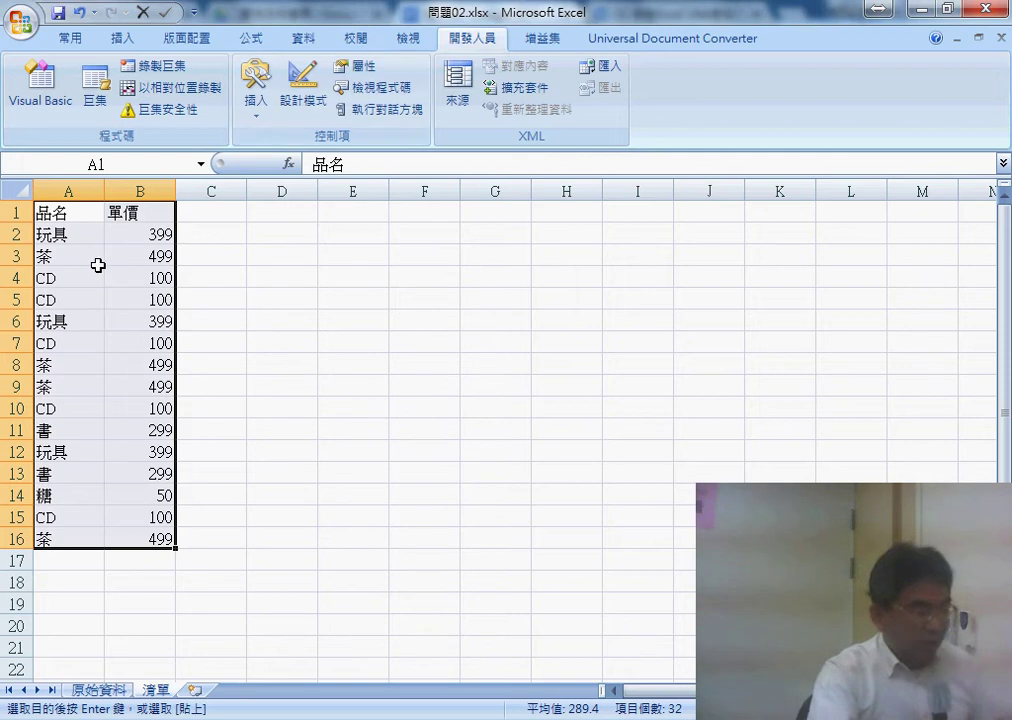
Step: Remove duplicate rows from the 品名 and 單價 list on 清單
left_click(307, 44)
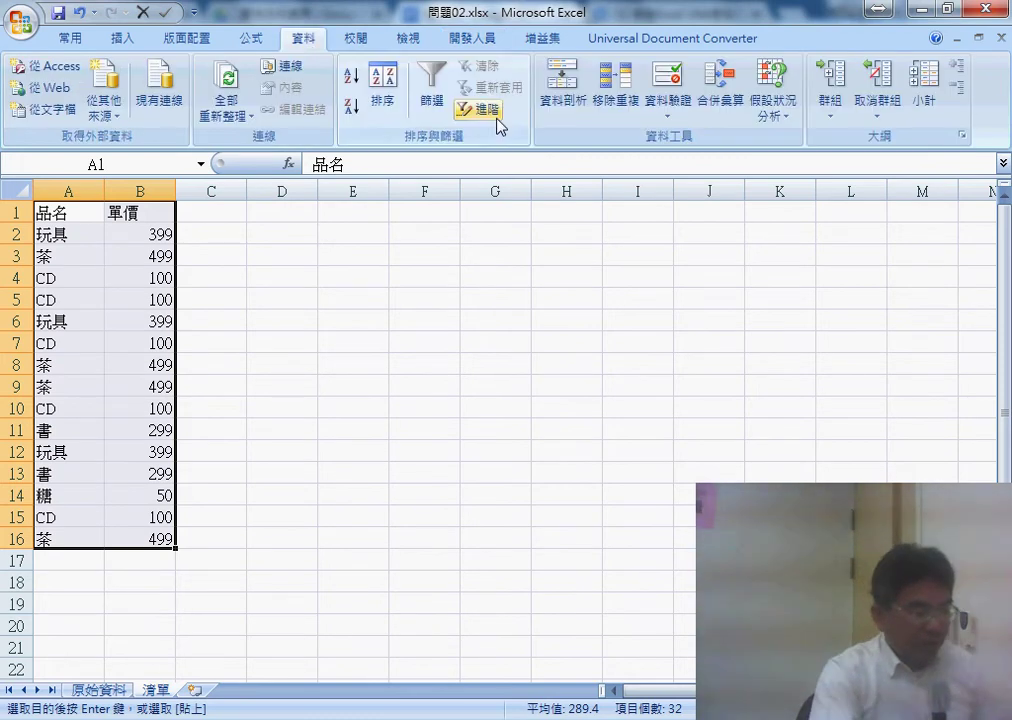
left_click(614, 90)
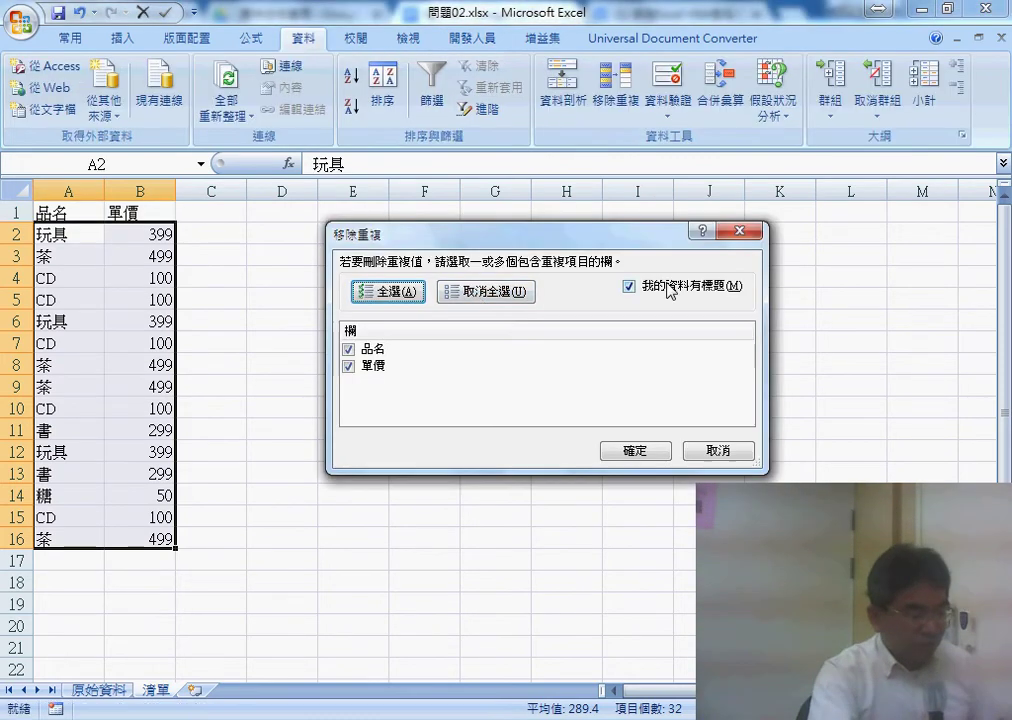
left_click(645, 452)
left_click(522, 416)
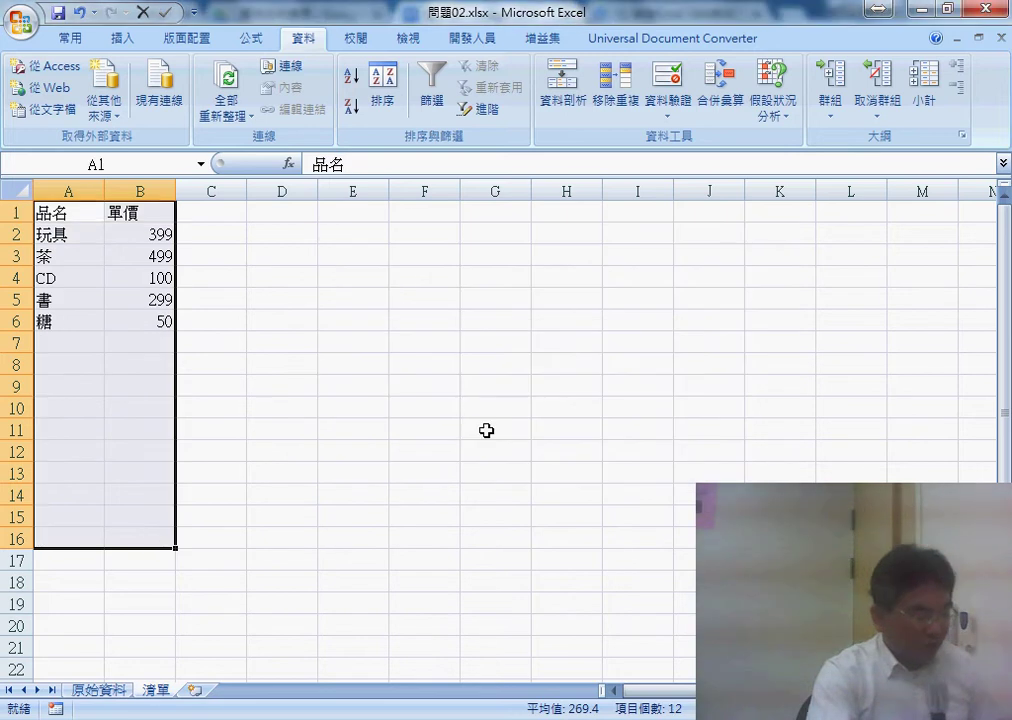
Step: Copy the 地區 column F1:F16 from 原始資料 into C1 of 清單
left_click(98, 690)
left_click(424, 213)
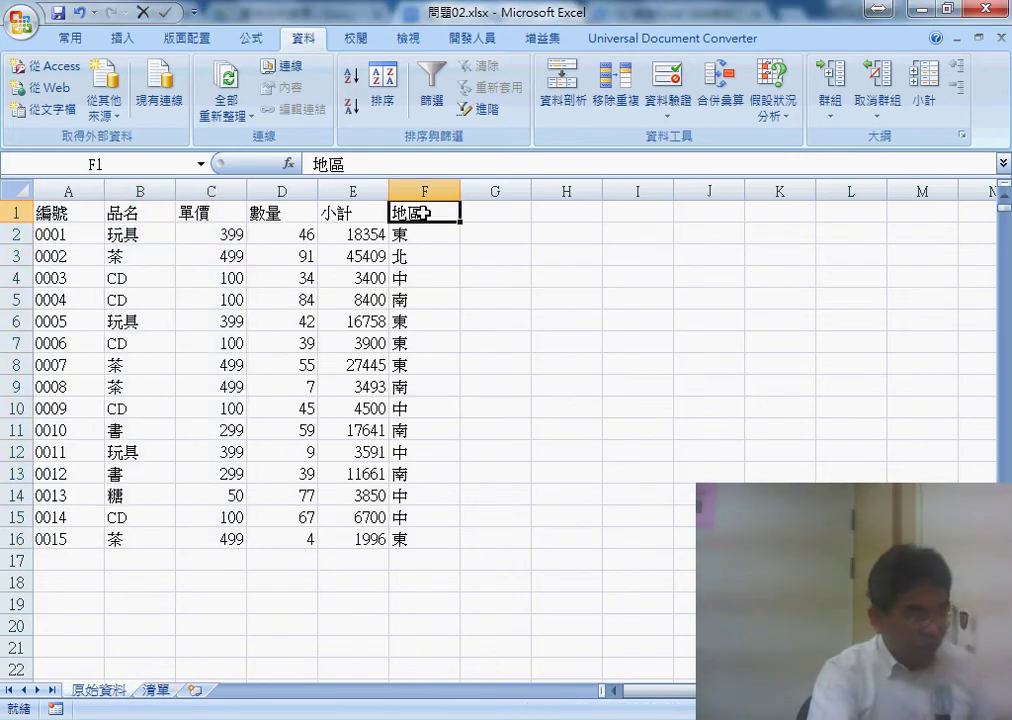
left_click_drag(424, 213, 429, 539)
key("ctrl+c")
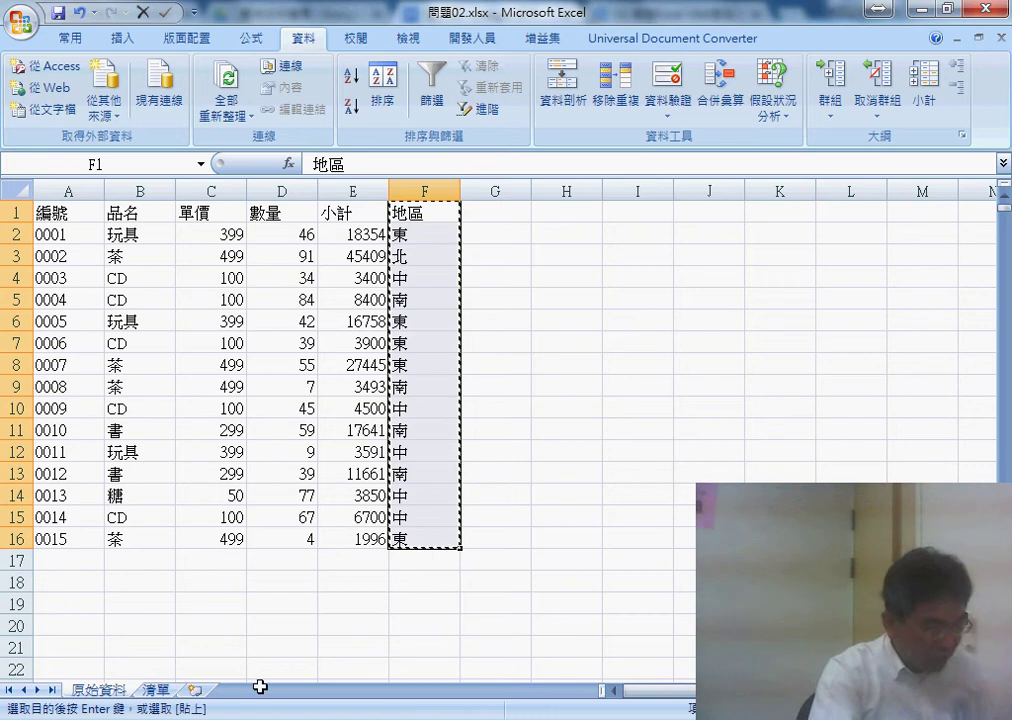
left_click(155, 690)
left_click(219, 215)
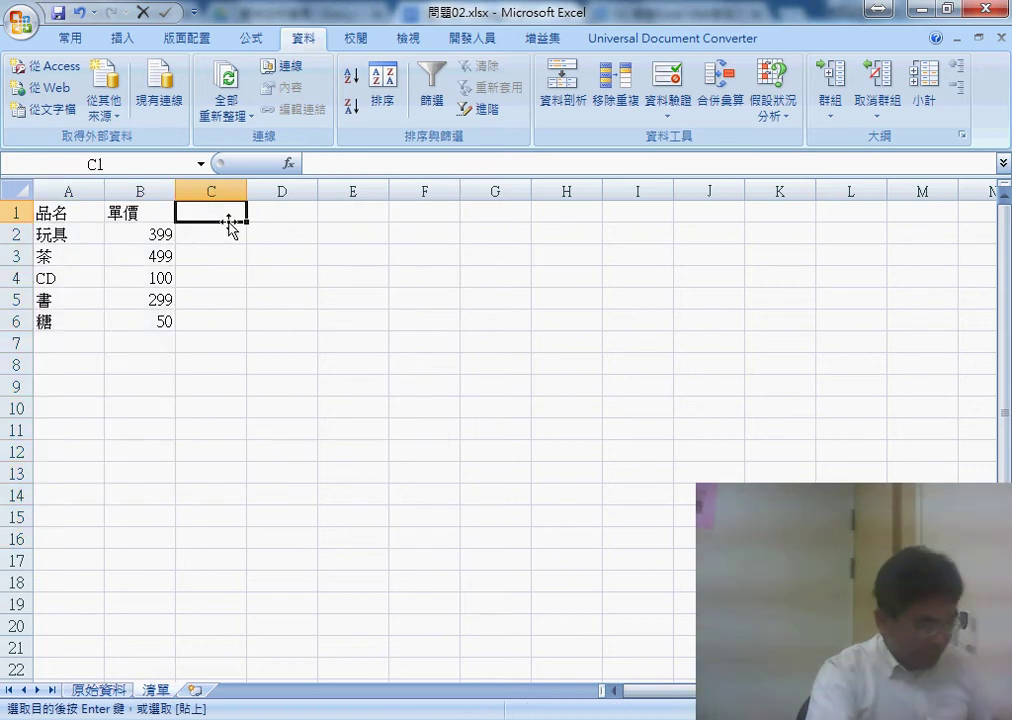
key("ctrl+v")
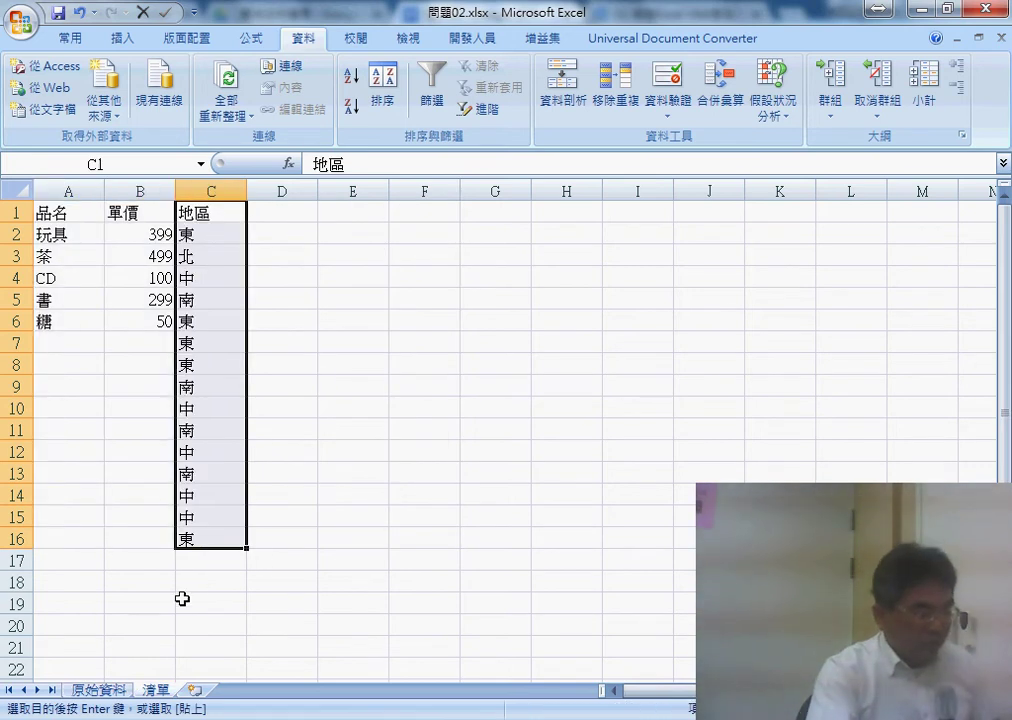
Step: Remove duplicates from column C only, with headers, leaving 東, 北, 中, 南
left_click_drag(53, 212, 126, 315)
left_click_drag(210, 212, 228, 535)
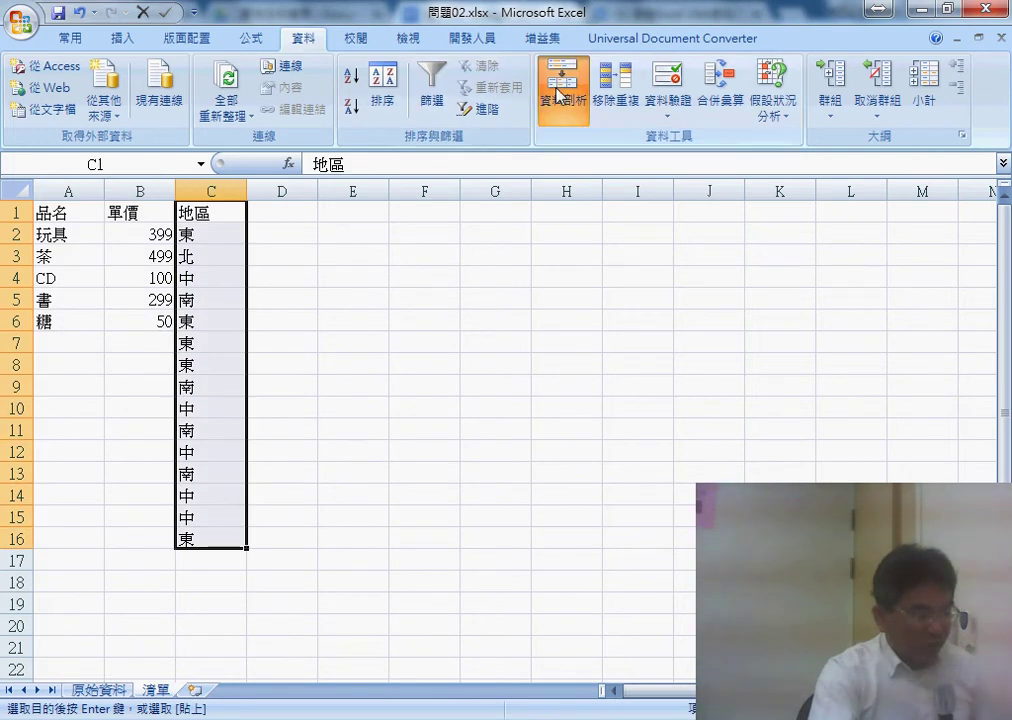
left_click(615, 95)
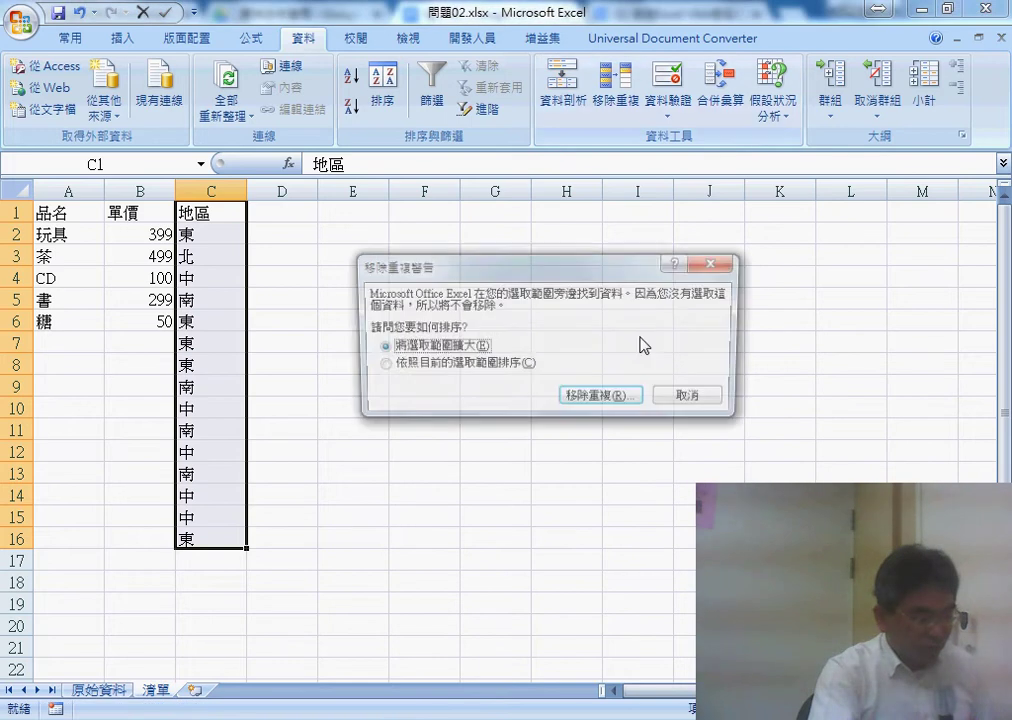
left_click(459, 366)
left_click(605, 400)
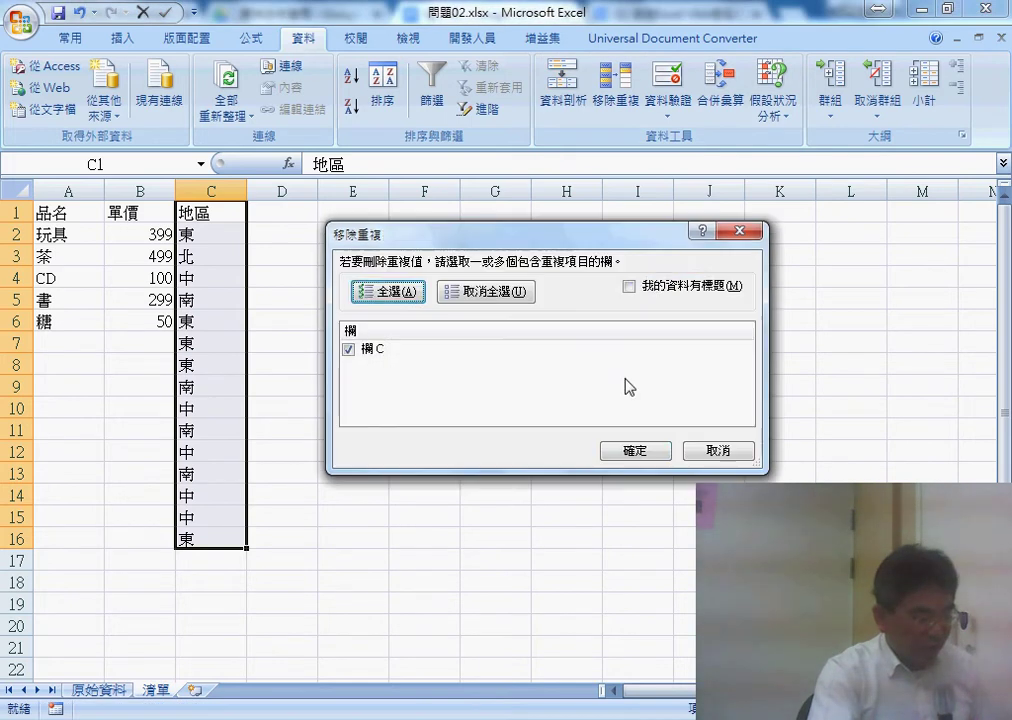
left_click(645, 288)
left_click(640, 452)
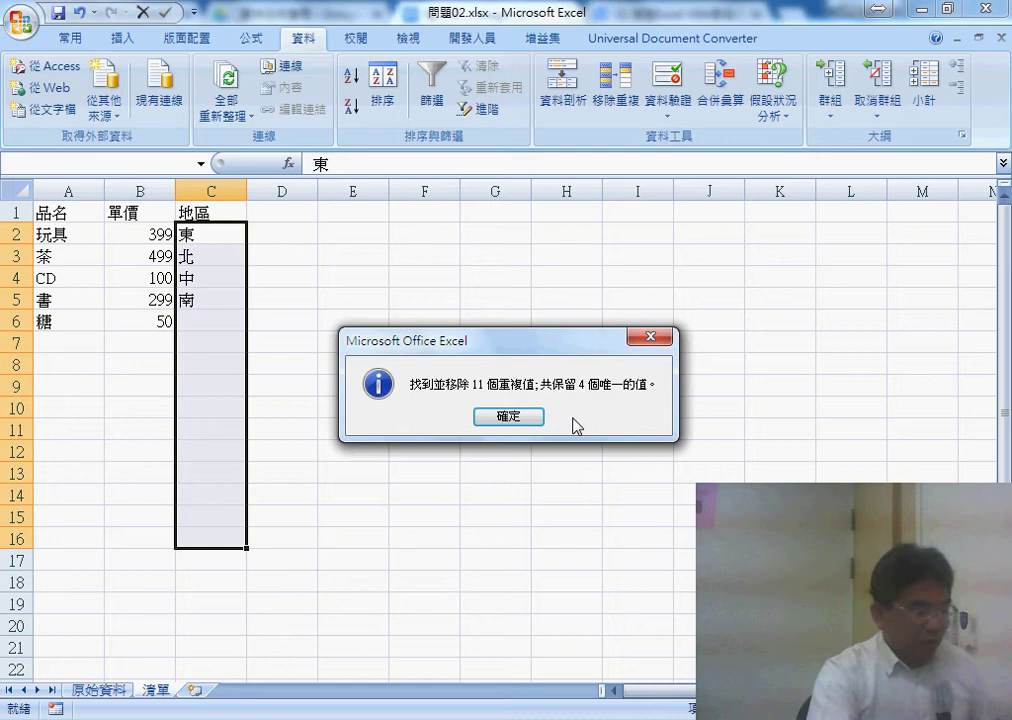
left_click(511, 417)
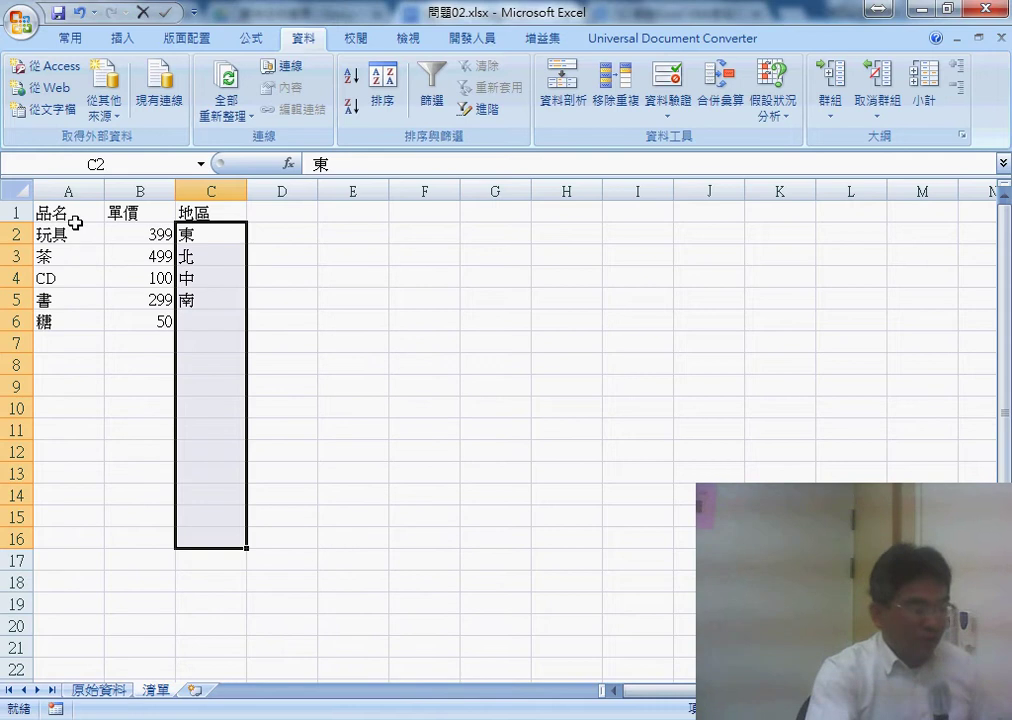
Step: Create names 品名 and 單價 from A1:B6's top row, replacing the old 品名
left_click_drag(75, 222, 131, 314)
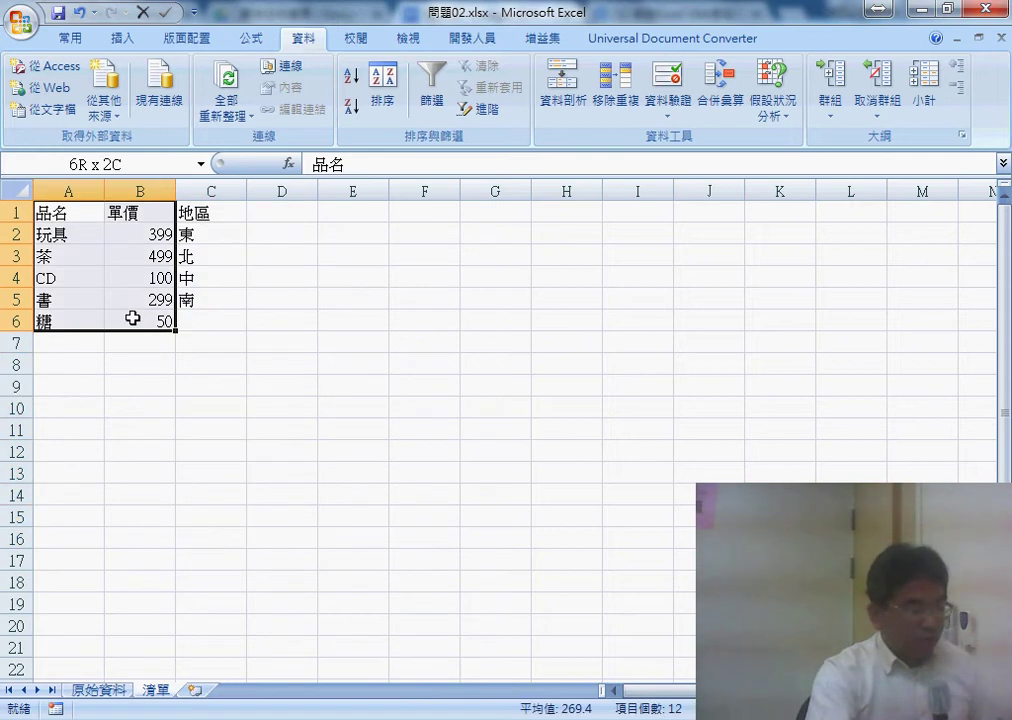
left_click(251, 38)
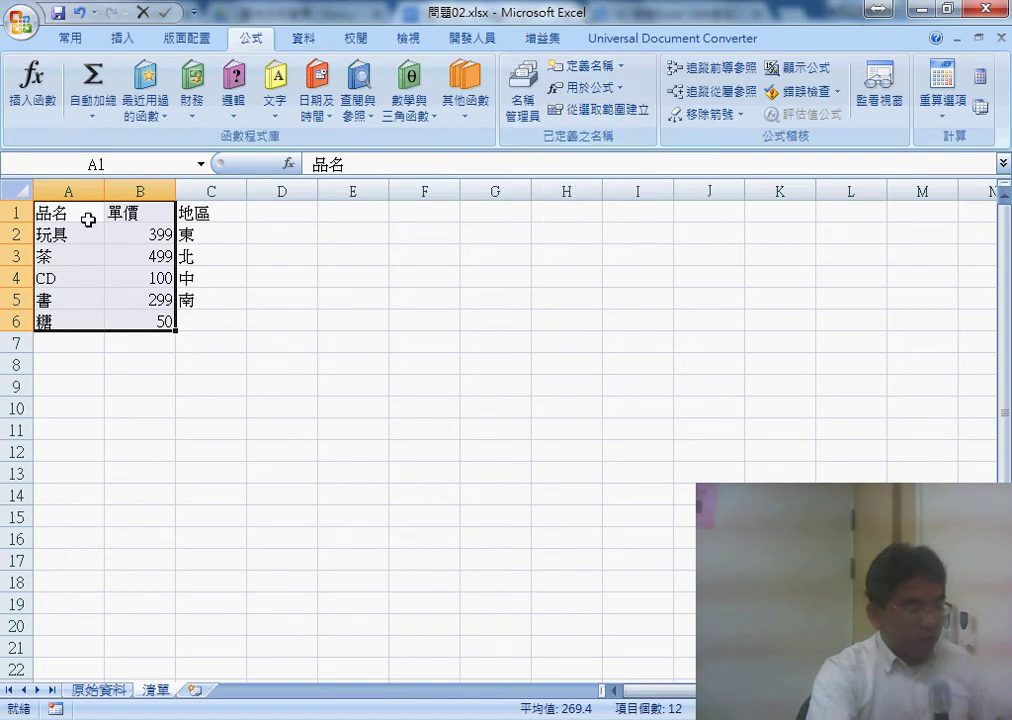
left_click_drag(56, 214, 222, 315)
left_click(213, 322)
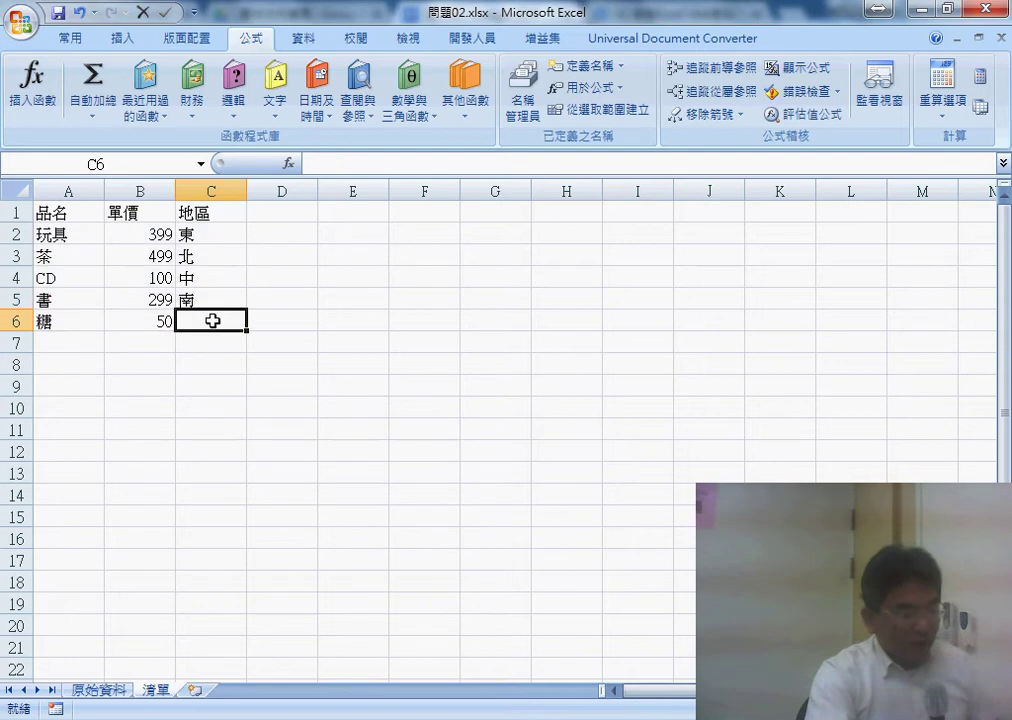
left_click_drag(42, 222, 148, 318)
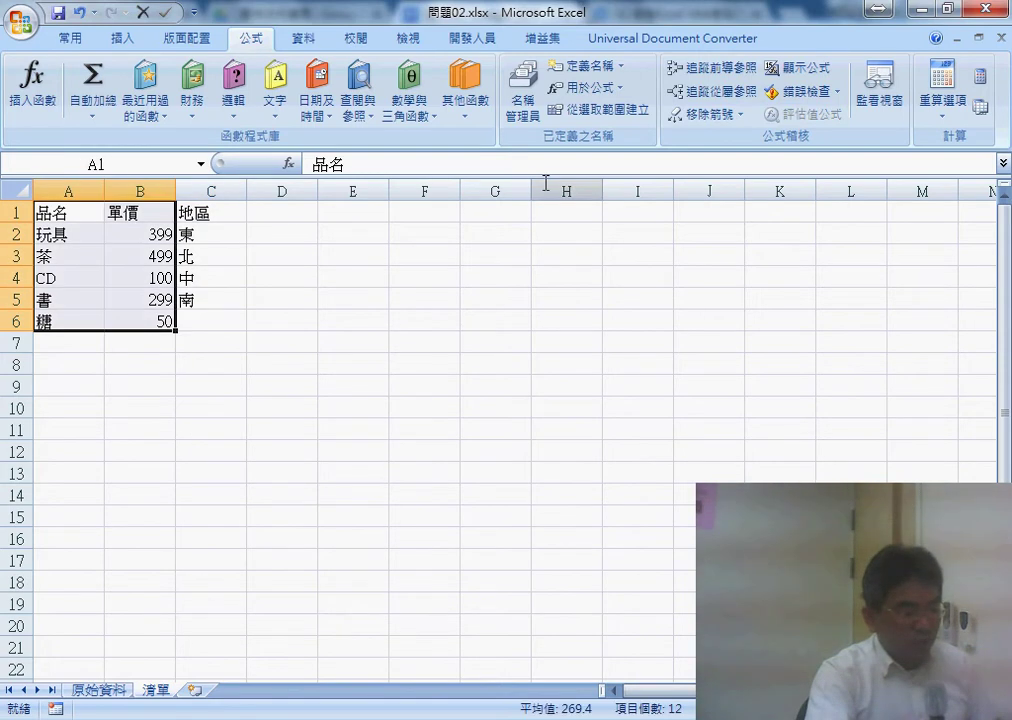
left_click(603, 113)
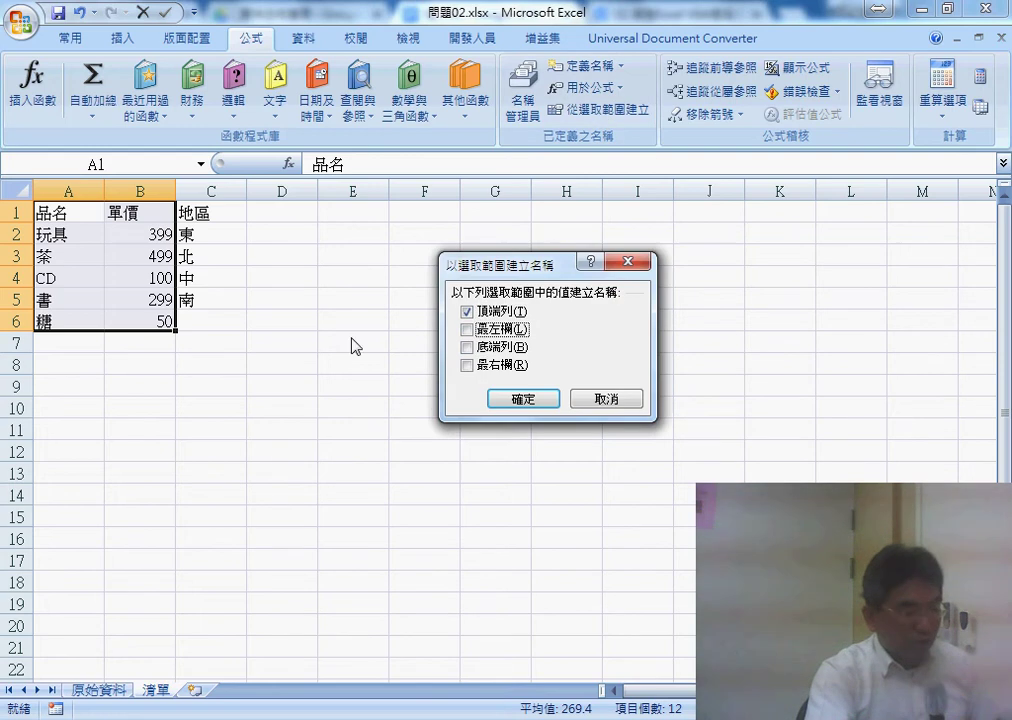
left_click(522, 398)
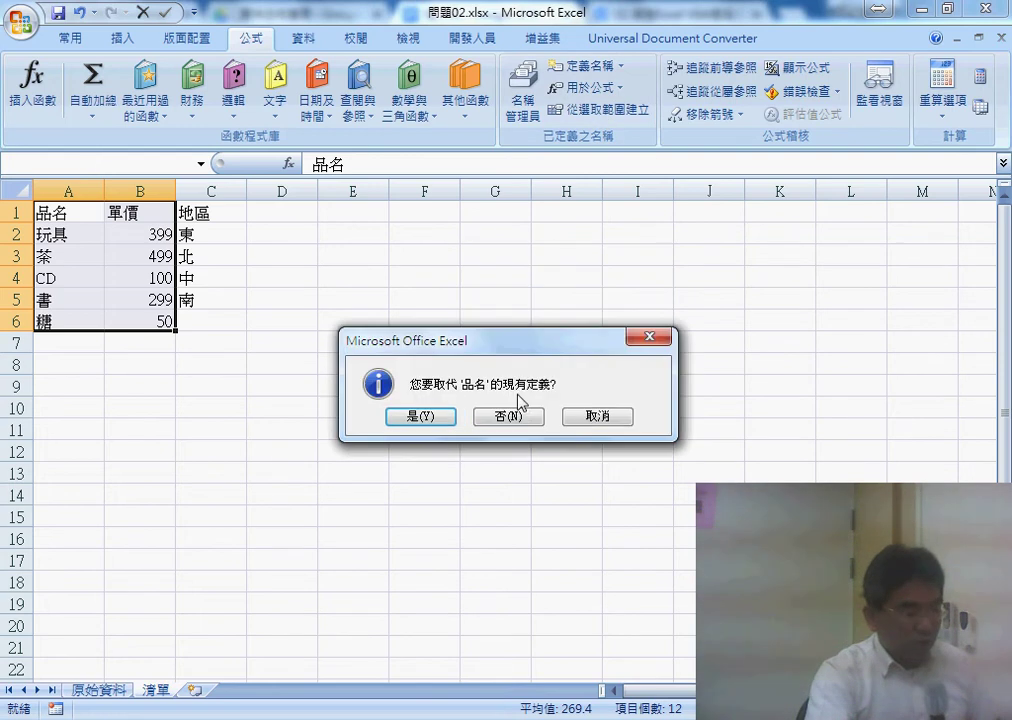
left_click(420, 416)
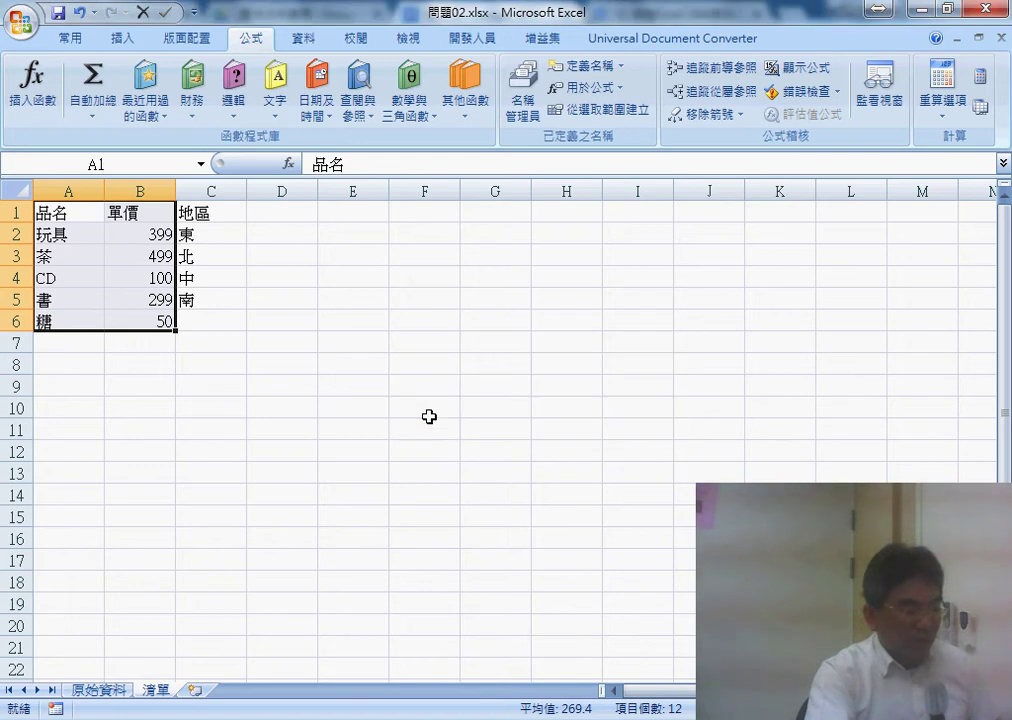
Step: Create the name 地區 from the top row of C1:C5
left_click_drag(211, 212, 207, 298)
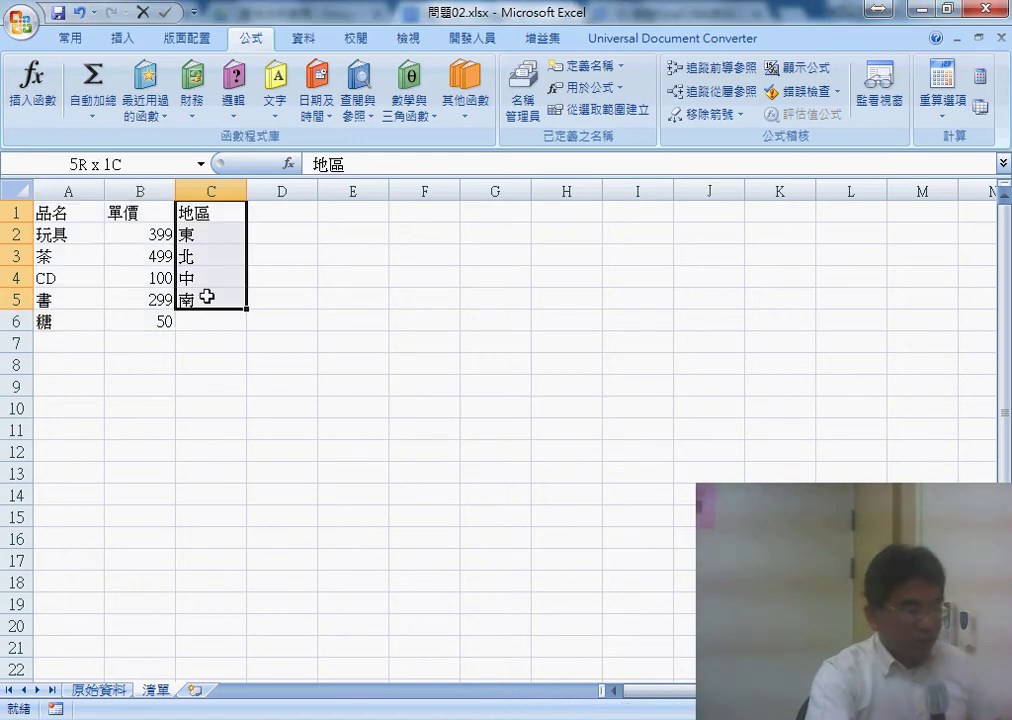
left_click(605, 110)
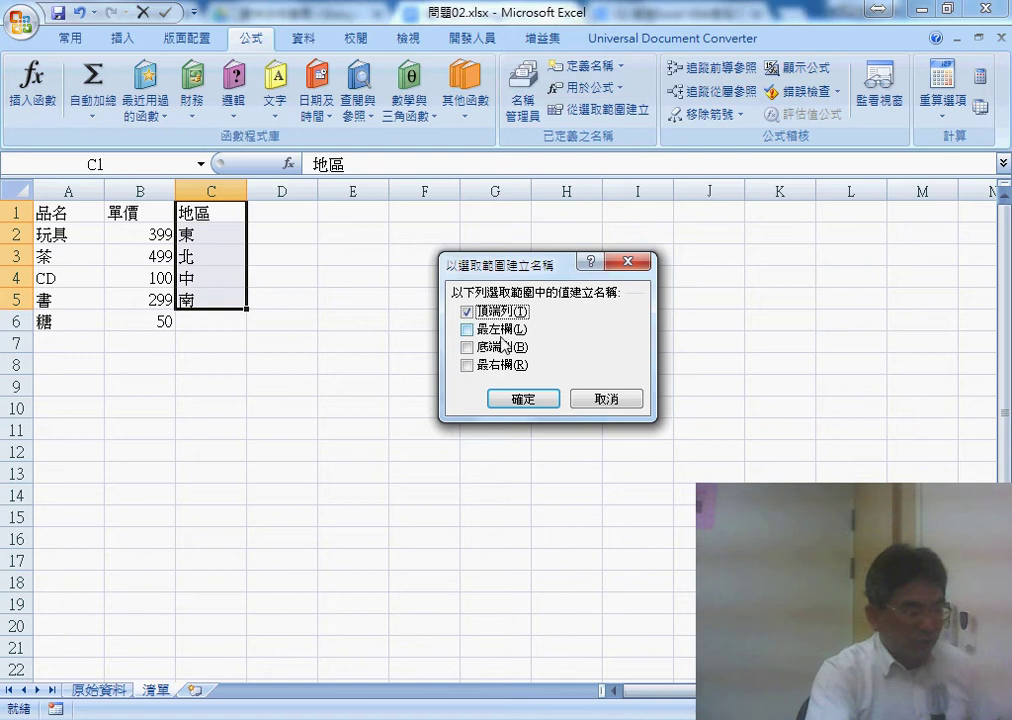
left_click(540, 400)
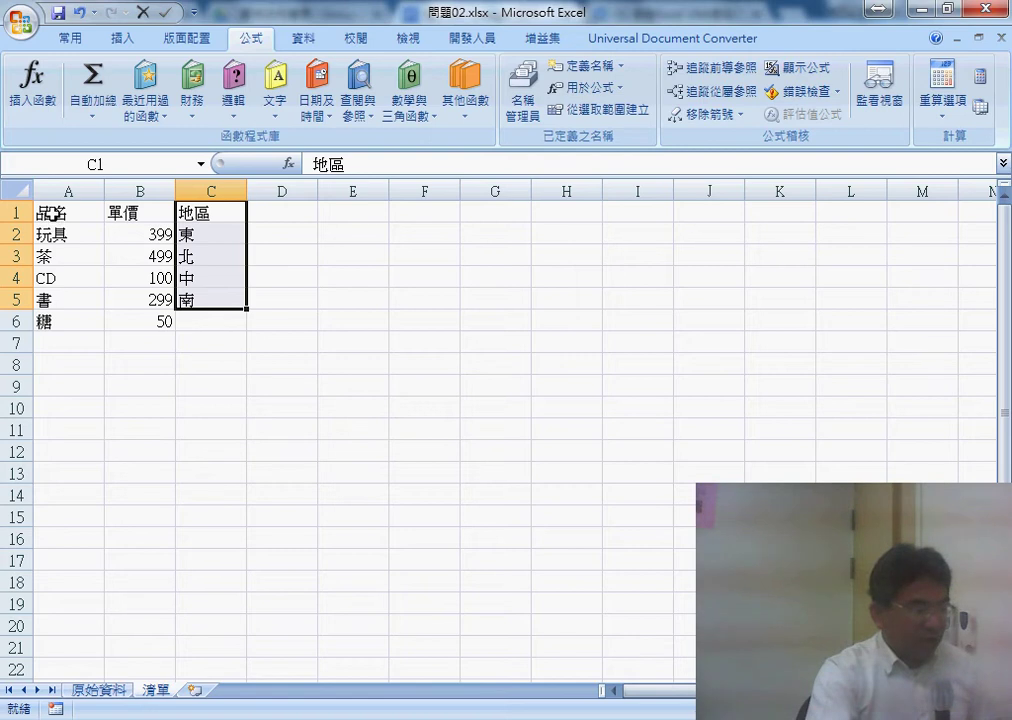
left_click(53, 212)
Step: Name the product-and-price cells A2:B6 品名對照表 via the Name Box
left_click_drag(55, 229, 139, 321)
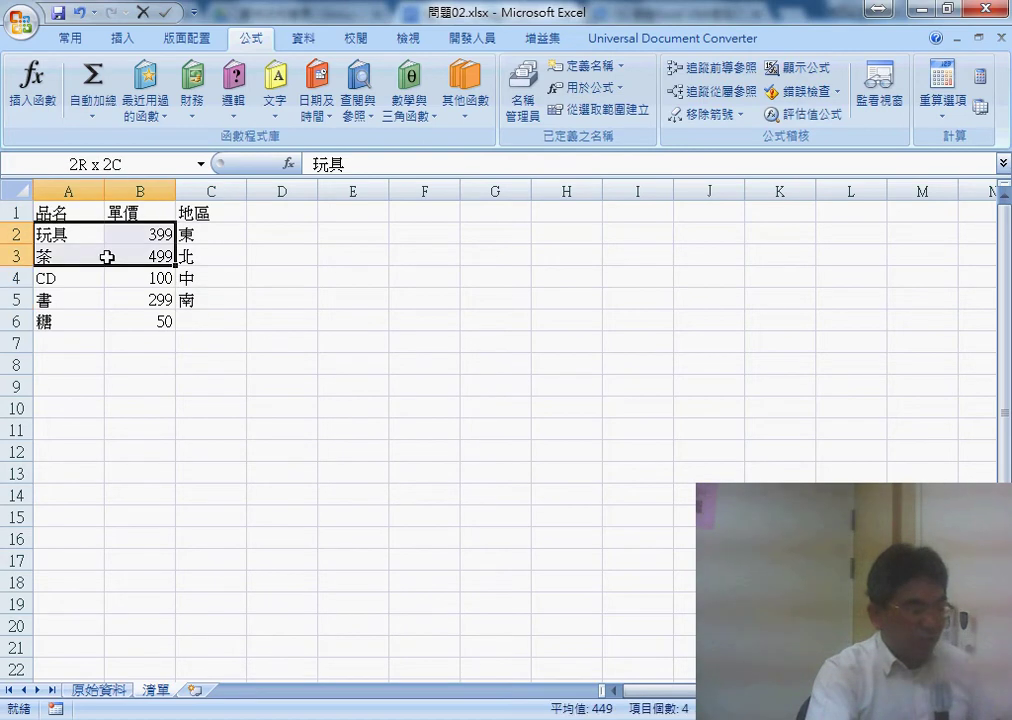
left_click_drag(63, 232, 143, 317)
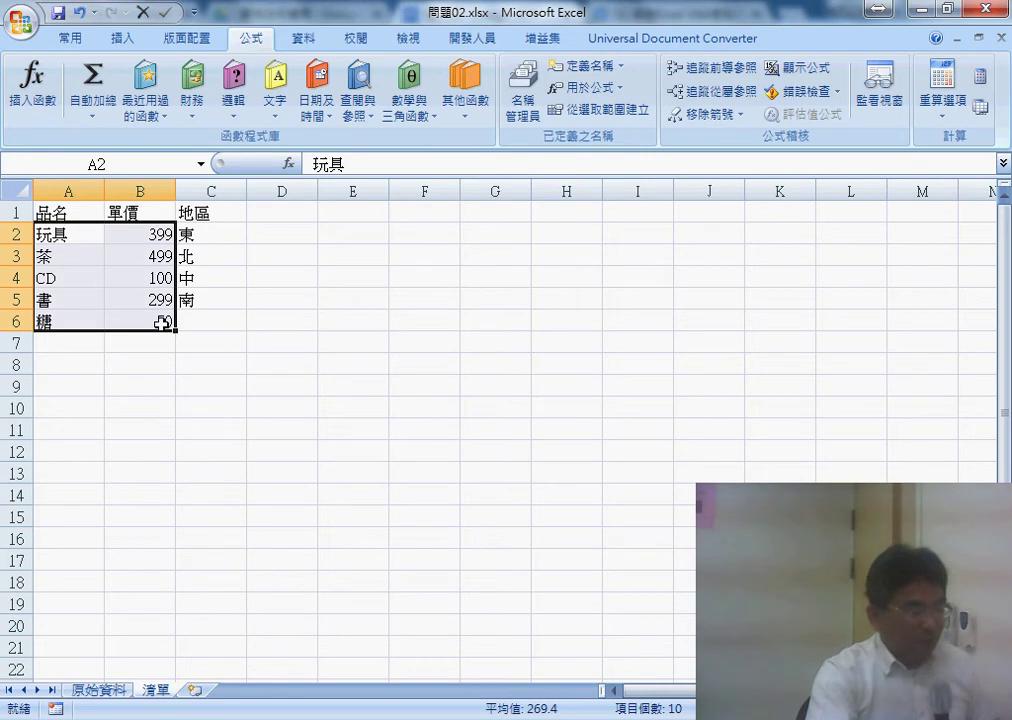
left_click(80, 164)
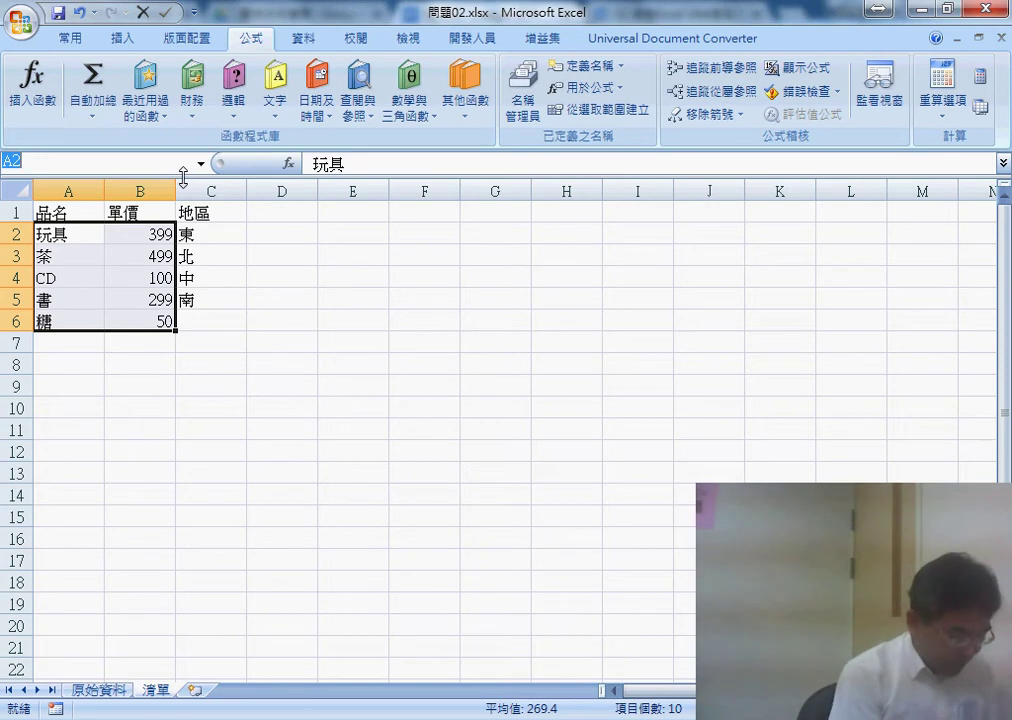
key("alt+Down")
type("ㄥ")
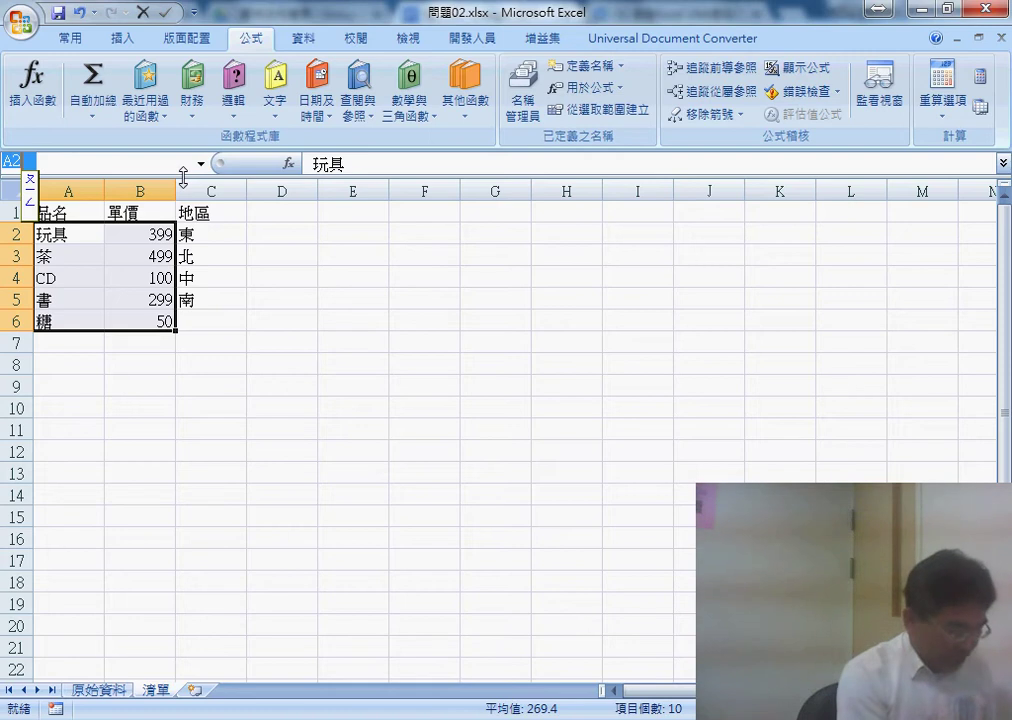
key("BackSpace")
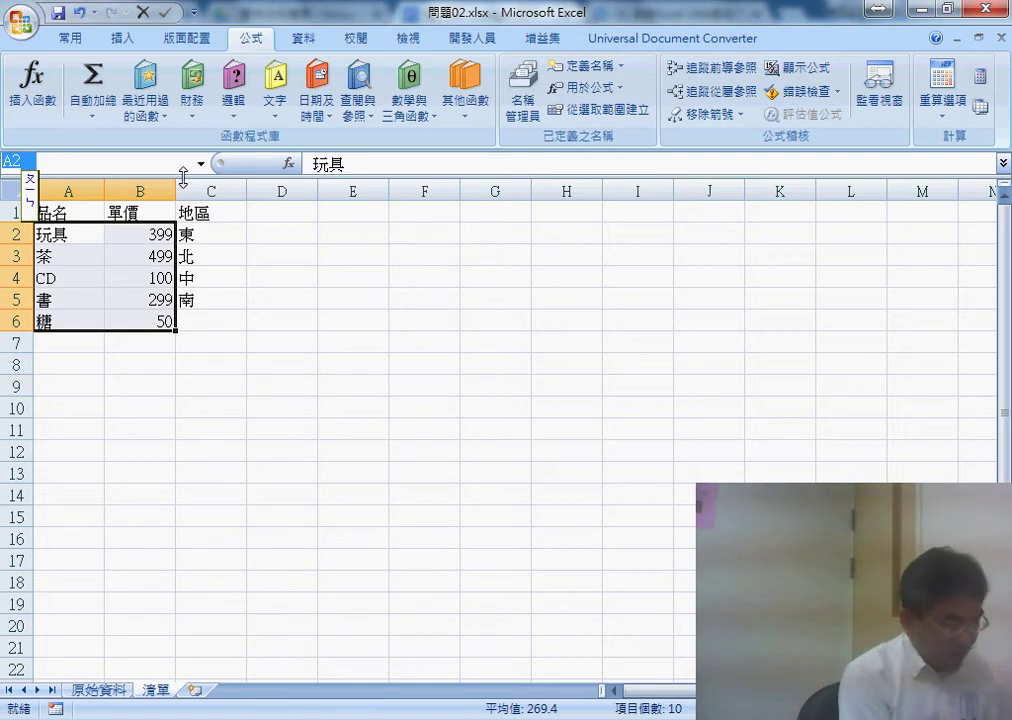
type("ㄣ3")
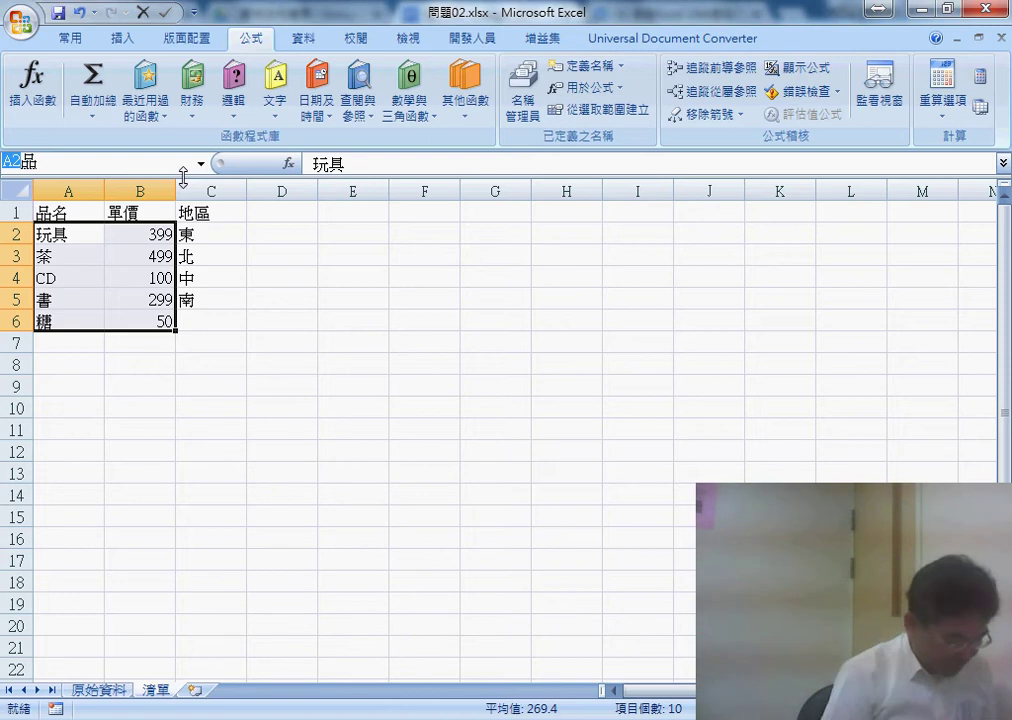
type("ㄇㄧㄥ")
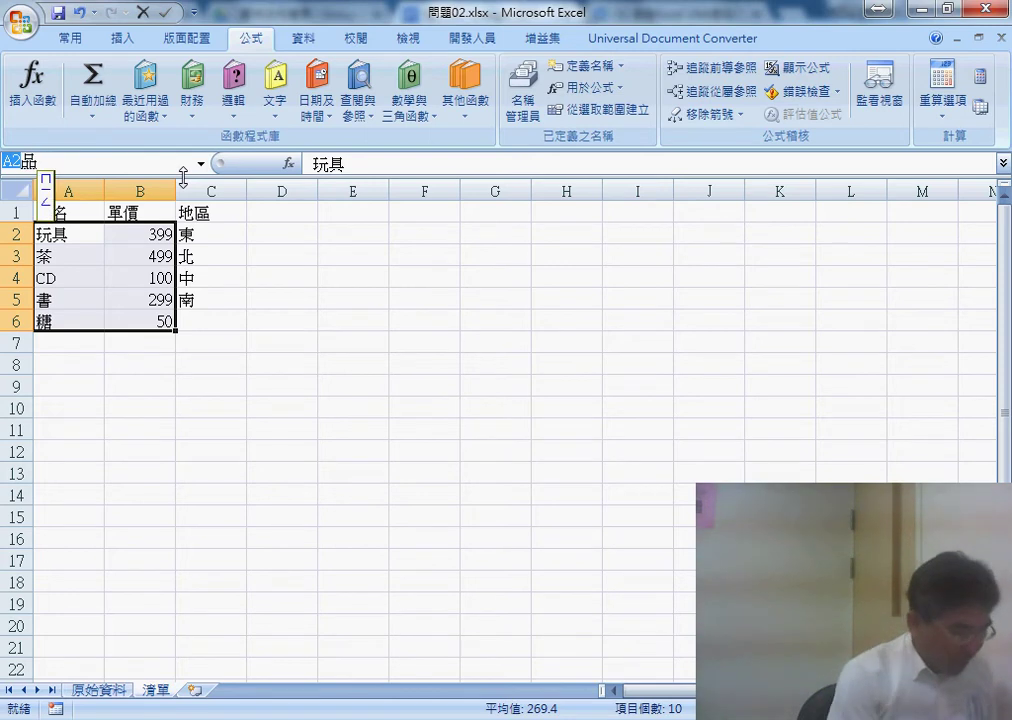
type("6ㄉㄨㄟ4")
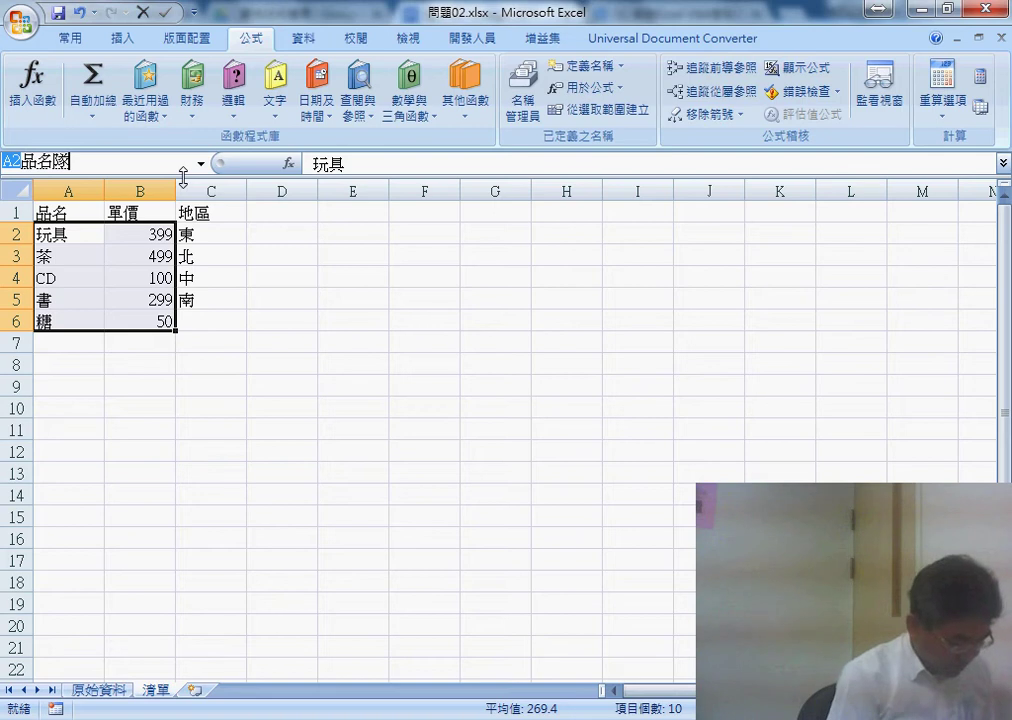
type("ㄅㄧㄠ3")
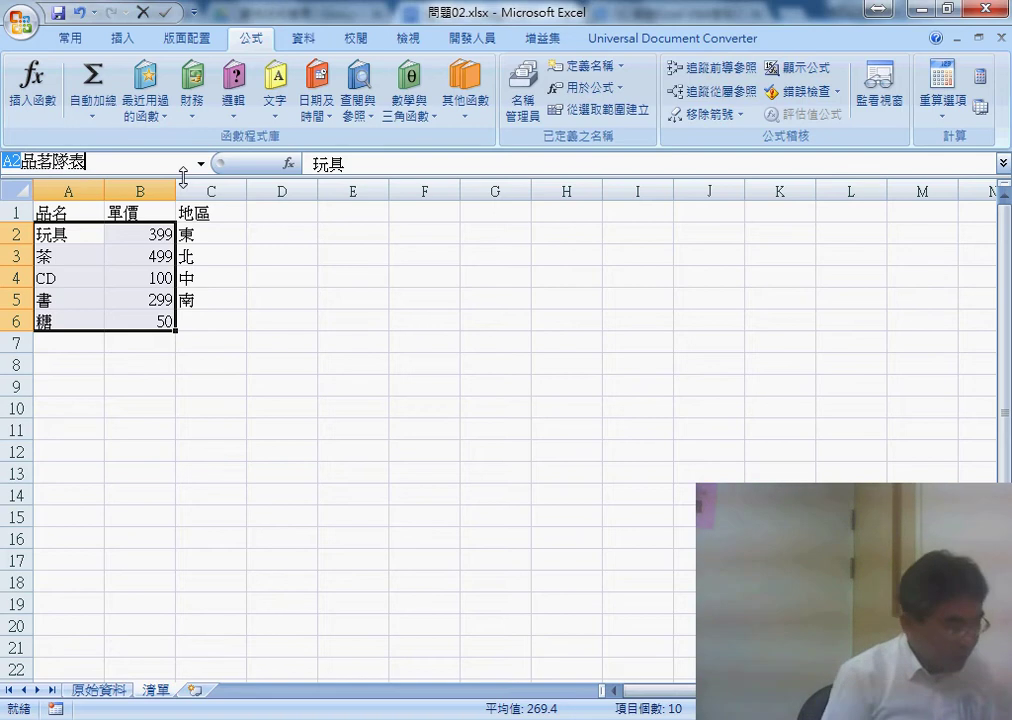
key("Left")
type("ㄓㄠ")
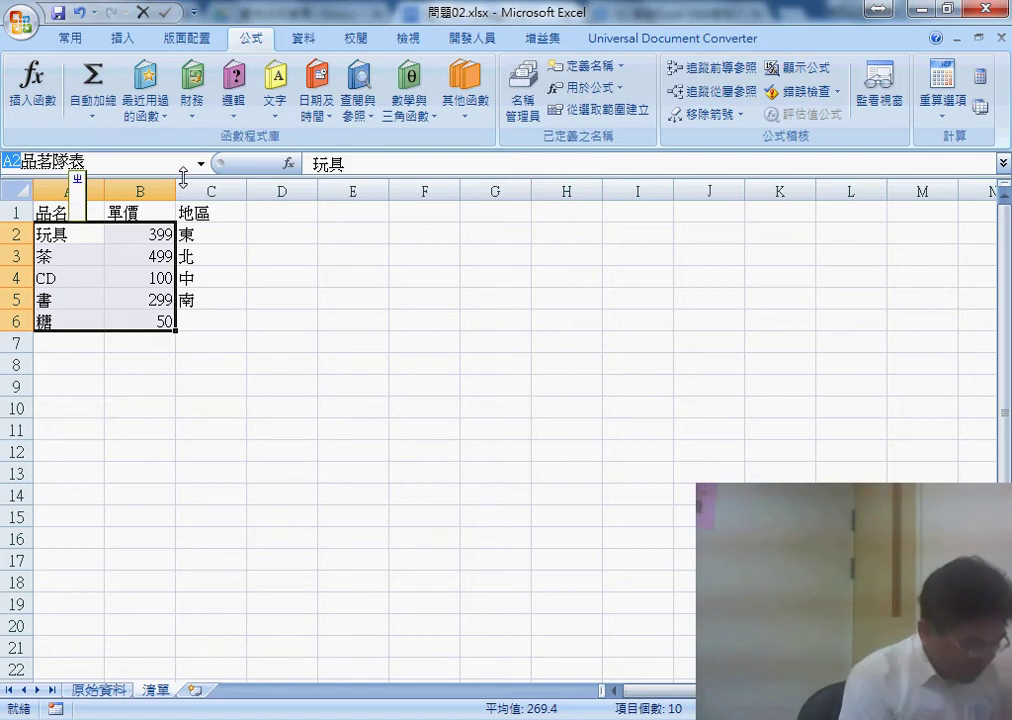
type("4")
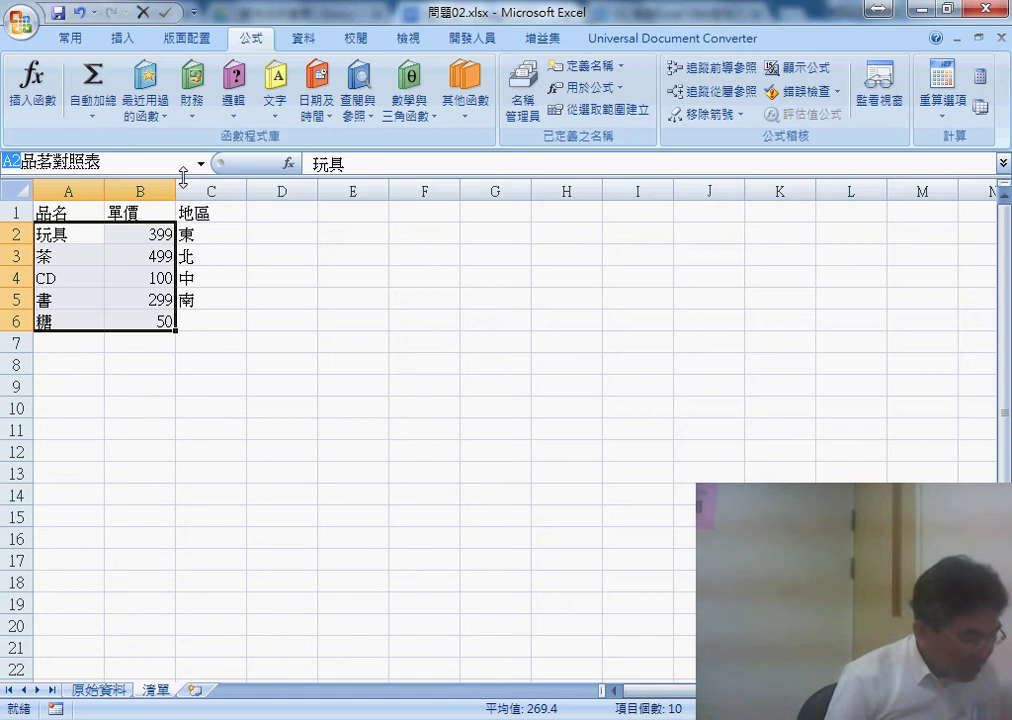
key("Down")
key("Down")
key("Return")
key("Delete")
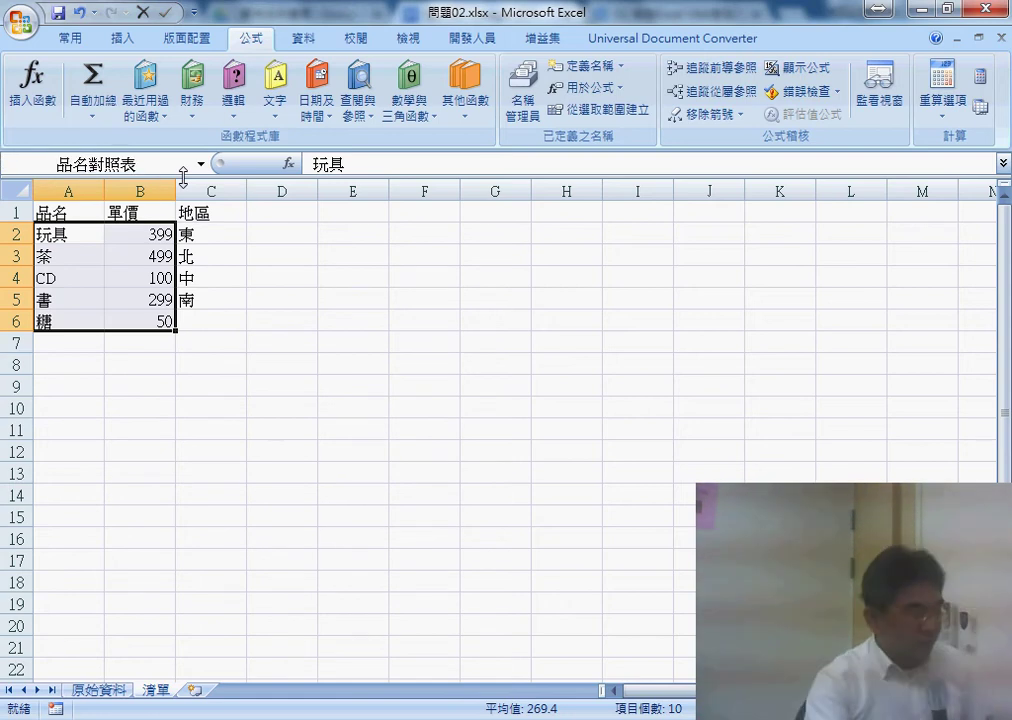
key("Return")
mouse_move(72, 238)
left_mouse_down()
mouse_move(113, 266)
mouse_move(158, 322)
left_mouse_up()
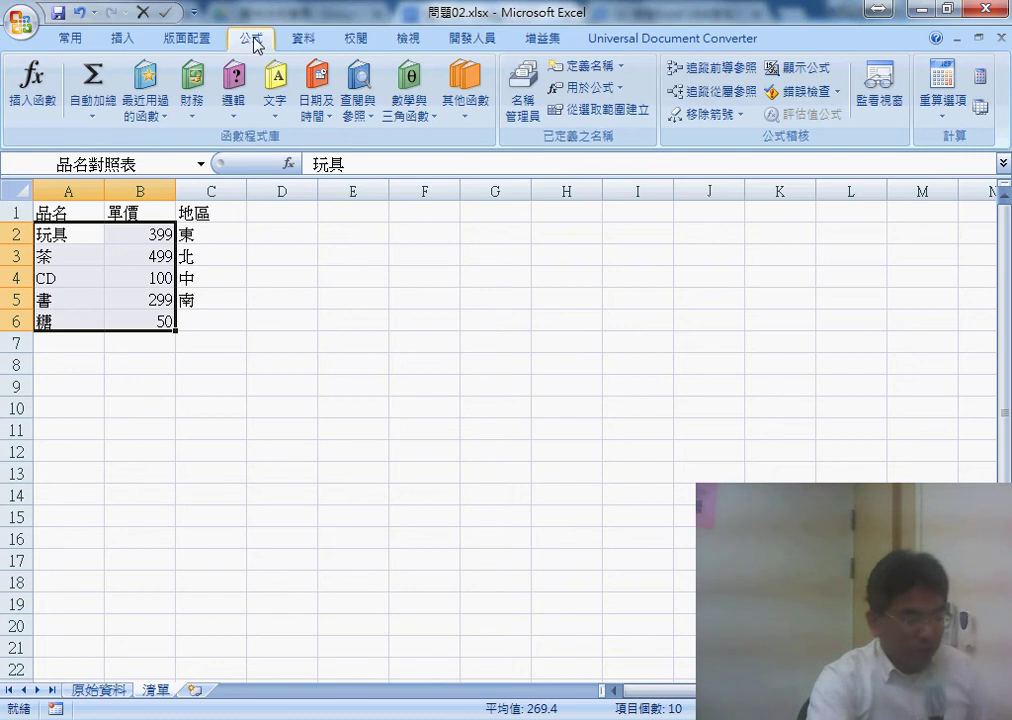
Step: In Name Manager, review the ranges of 品名, 單價, 地區 and 品名對照表
left_click(529, 110)
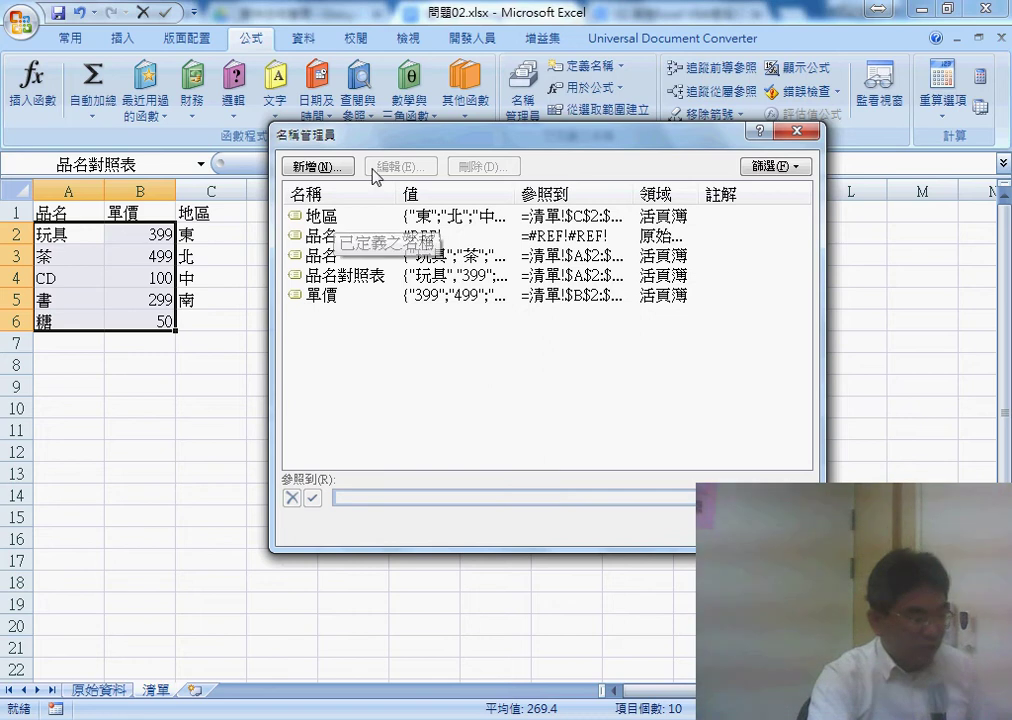
left_click(324, 257)
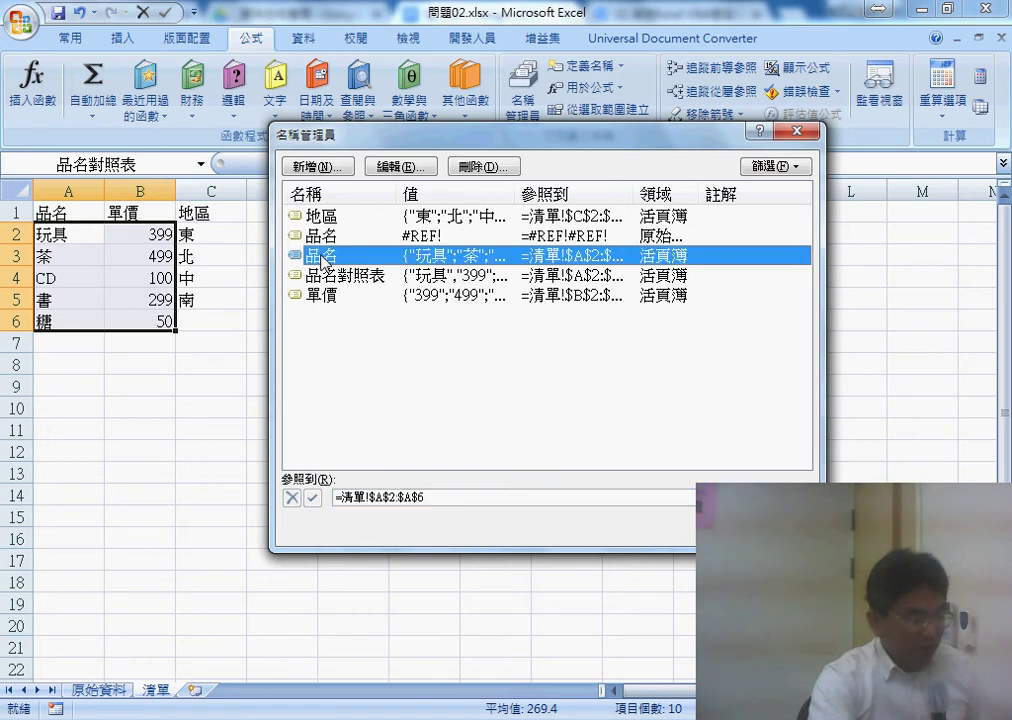
left_click(430, 493)
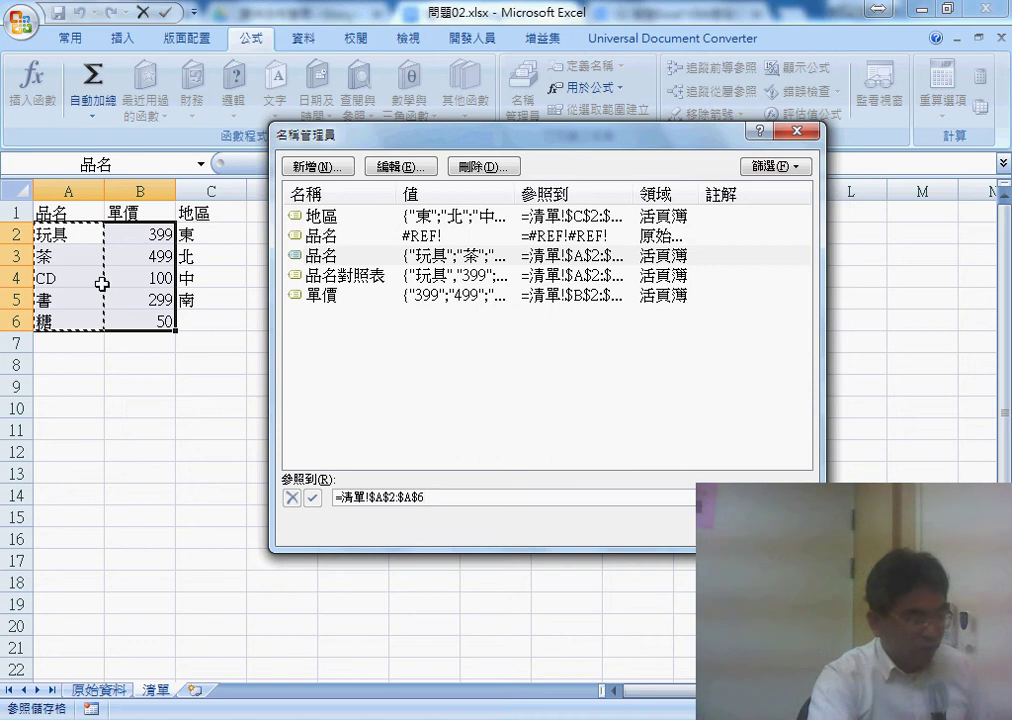
left_click(326, 296)
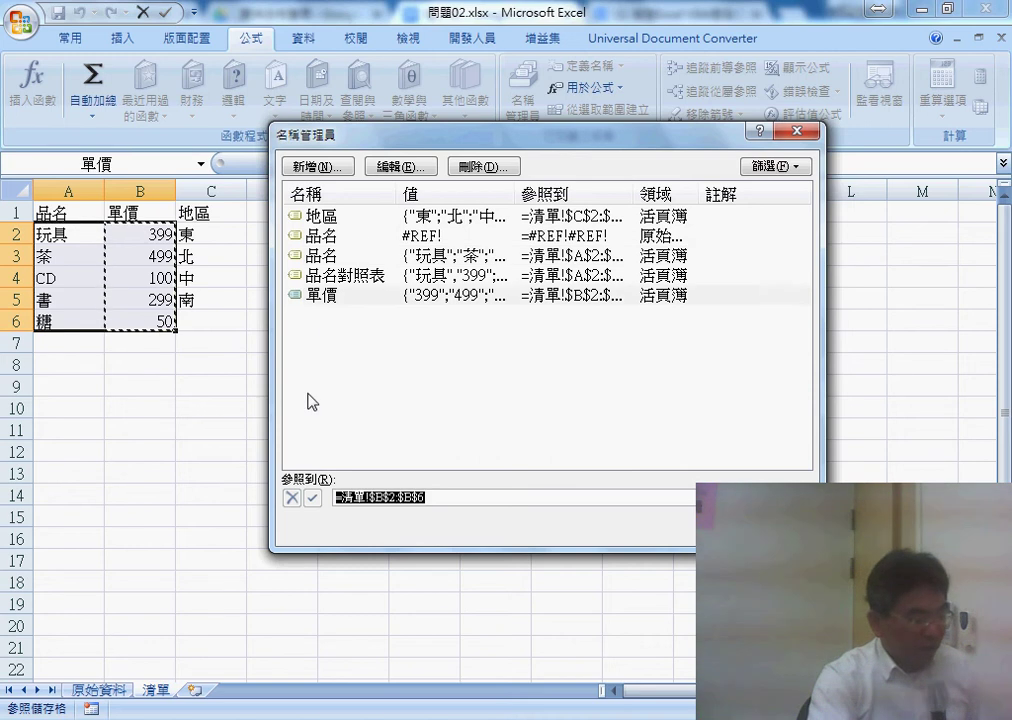
left_click(322, 215)
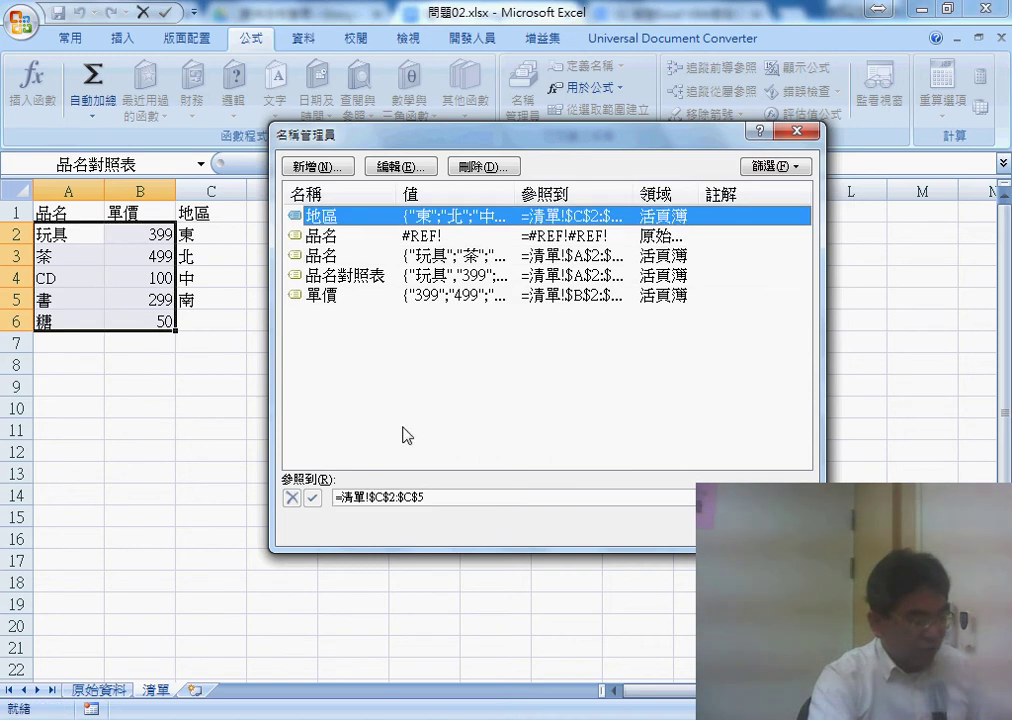
left_click(447, 496)
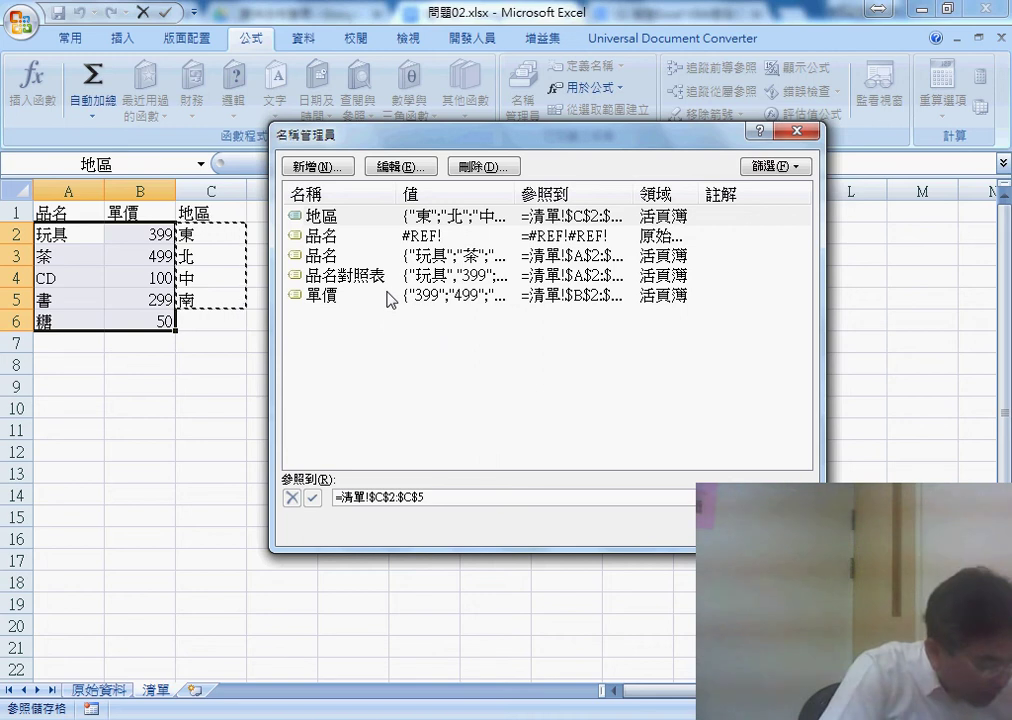
left_click(345, 275)
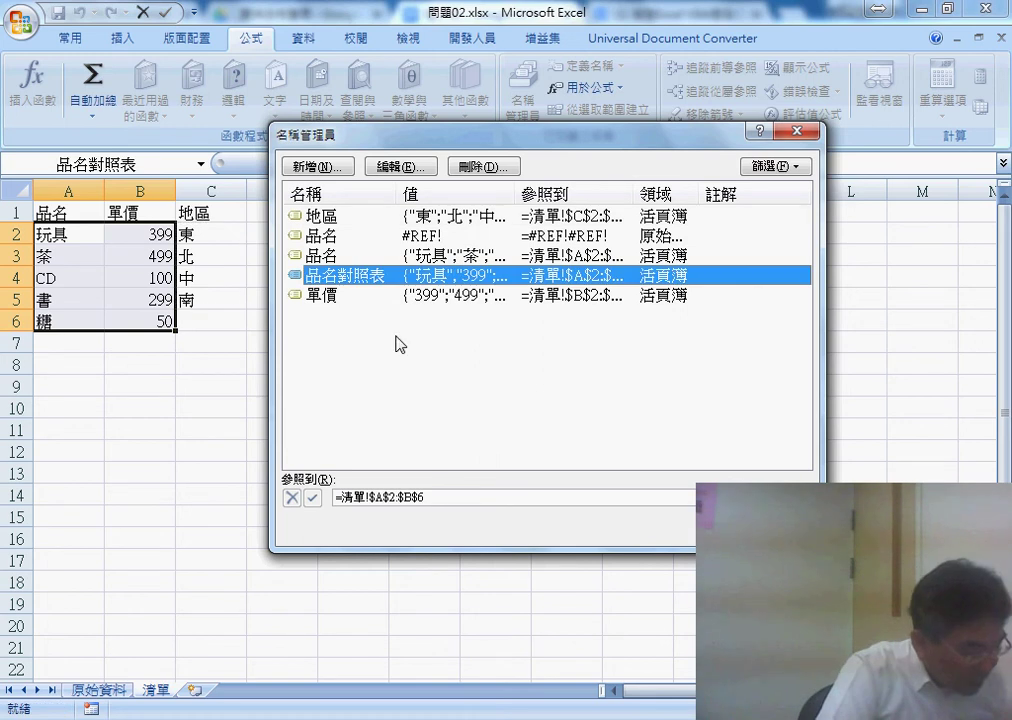
left_click(460, 505)
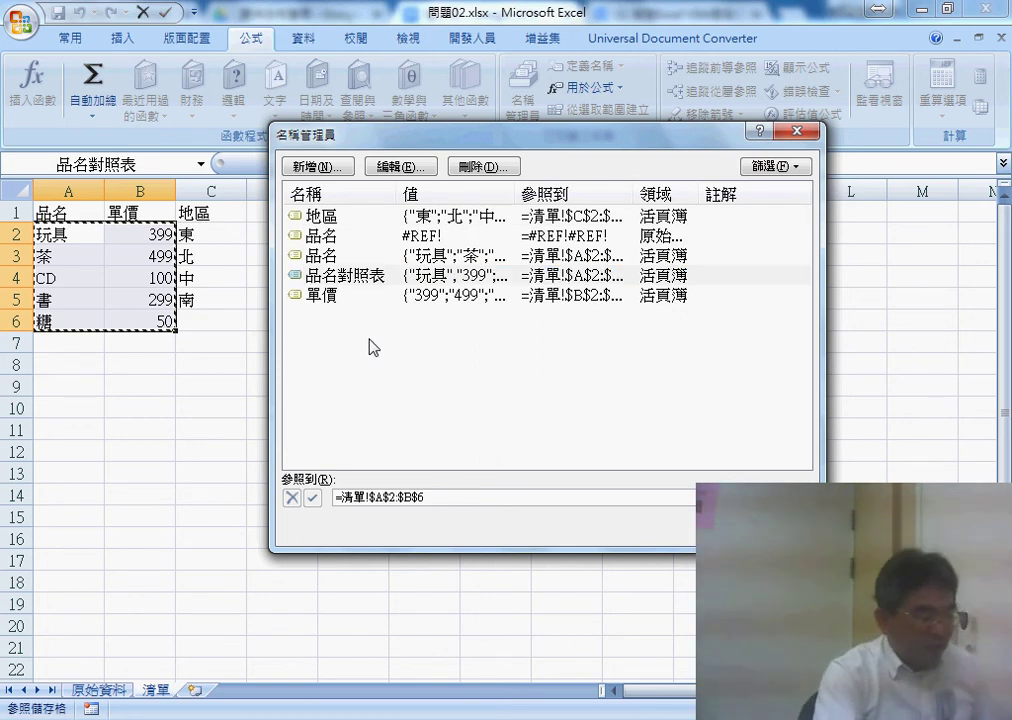
Step: Delete the broken 品名 name that refers to #REF!
left_click(353, 240)
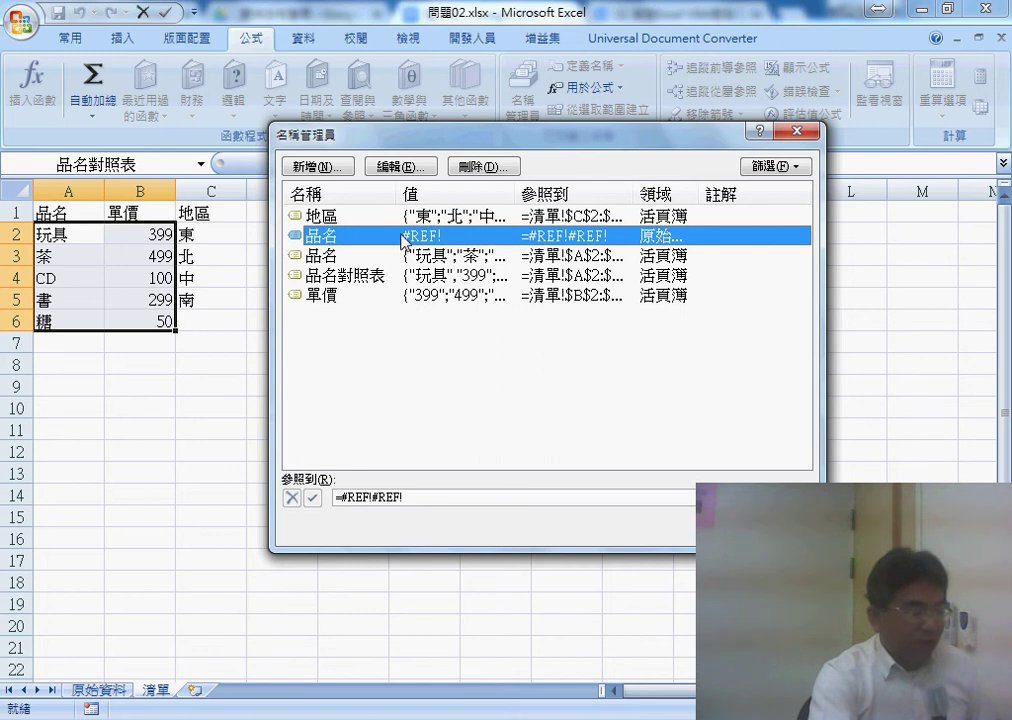
left_click(490, 168)
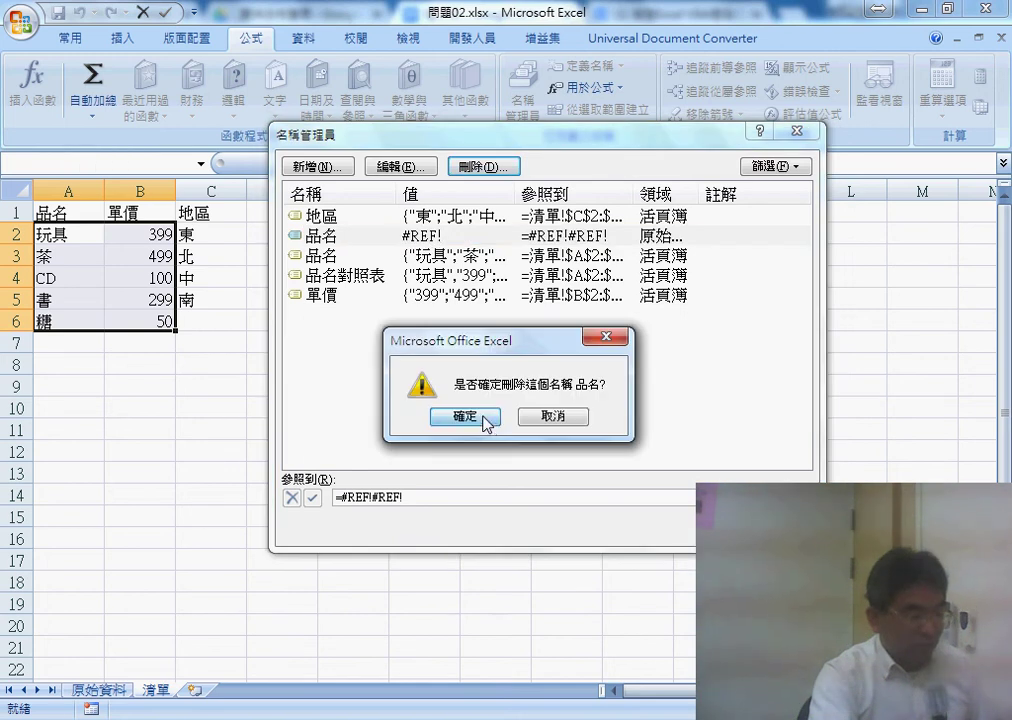
left_click(465, 417)
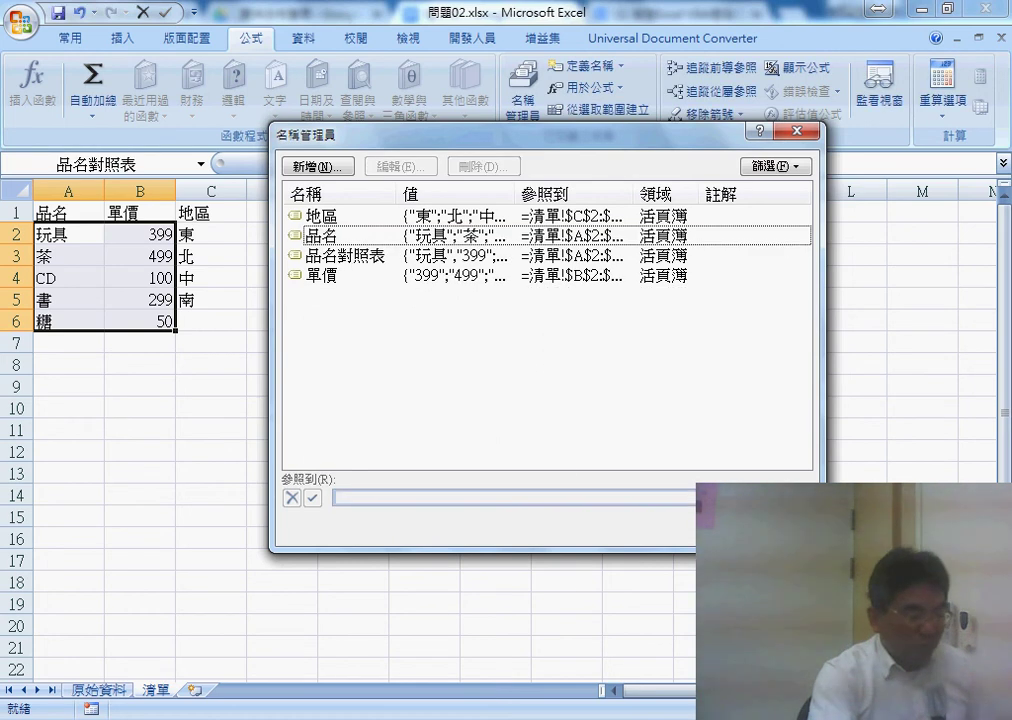
left_click(780, 530)
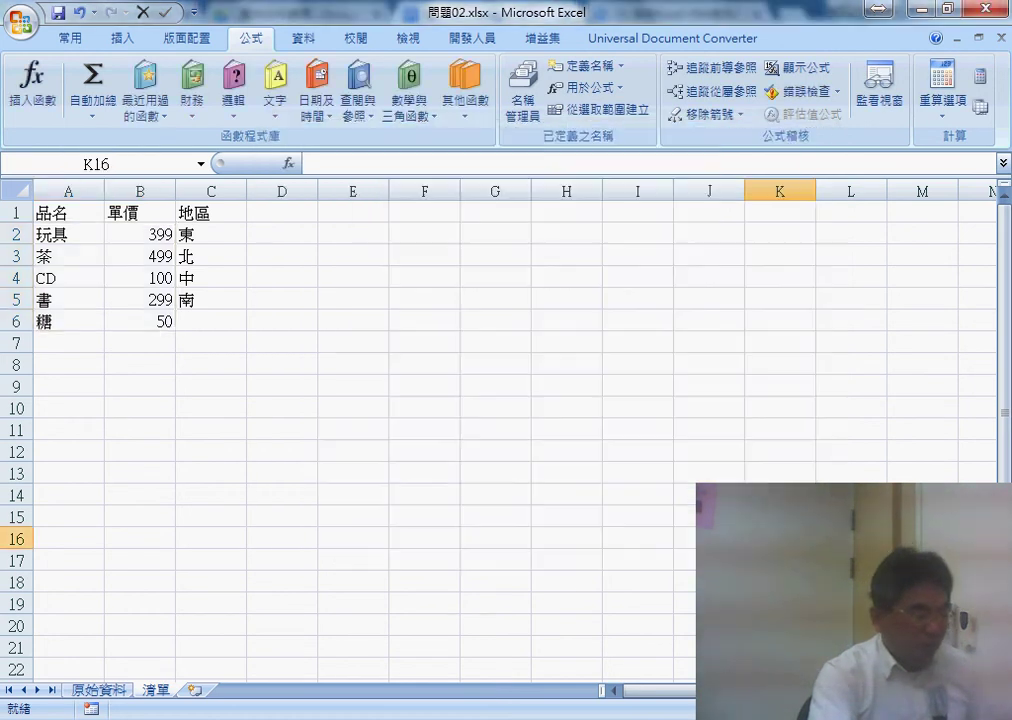
Step: On 原始資料, select the 品名 column from B2 down to the end
left_click(99, 690)
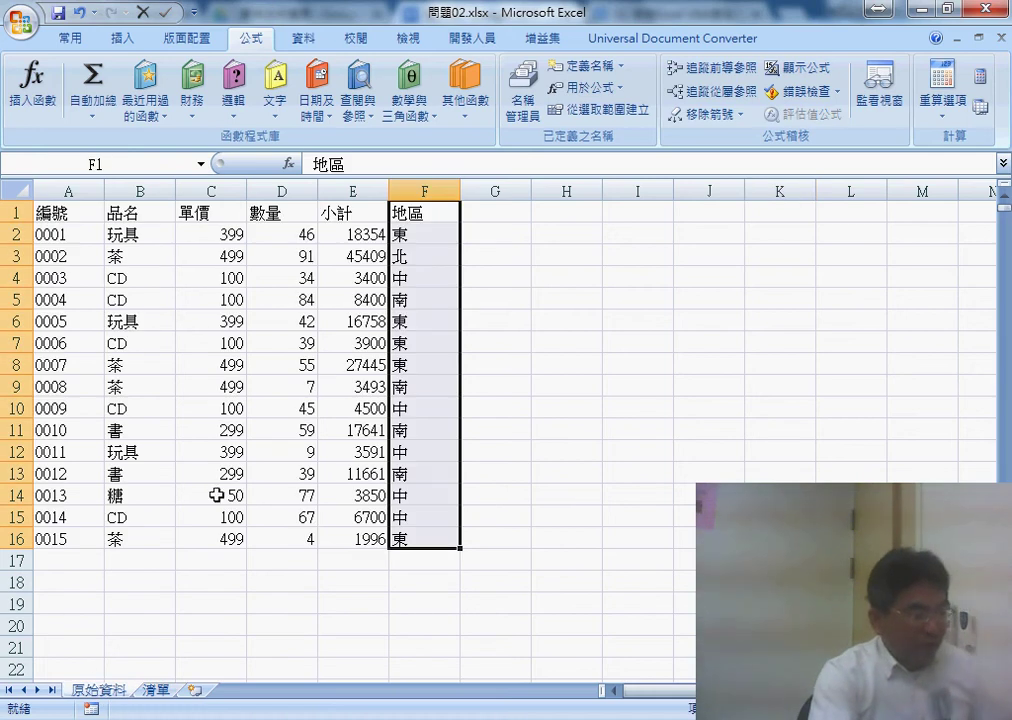
left_click(143, 234)
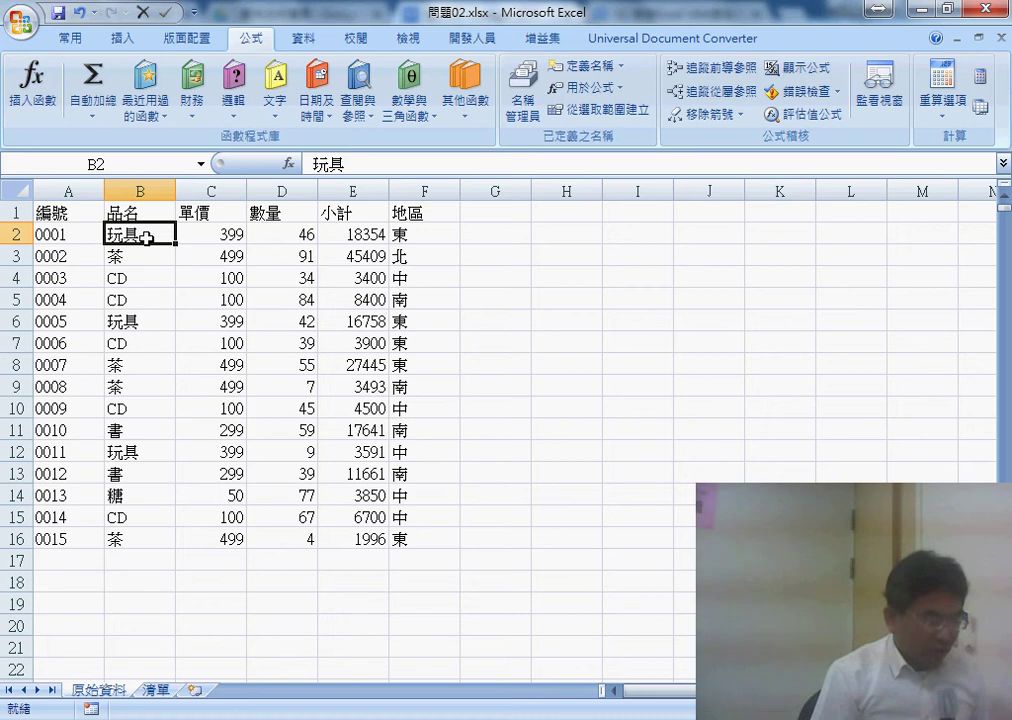
key("ctrl+shift+Down")
key("ctrl+shift+Down")
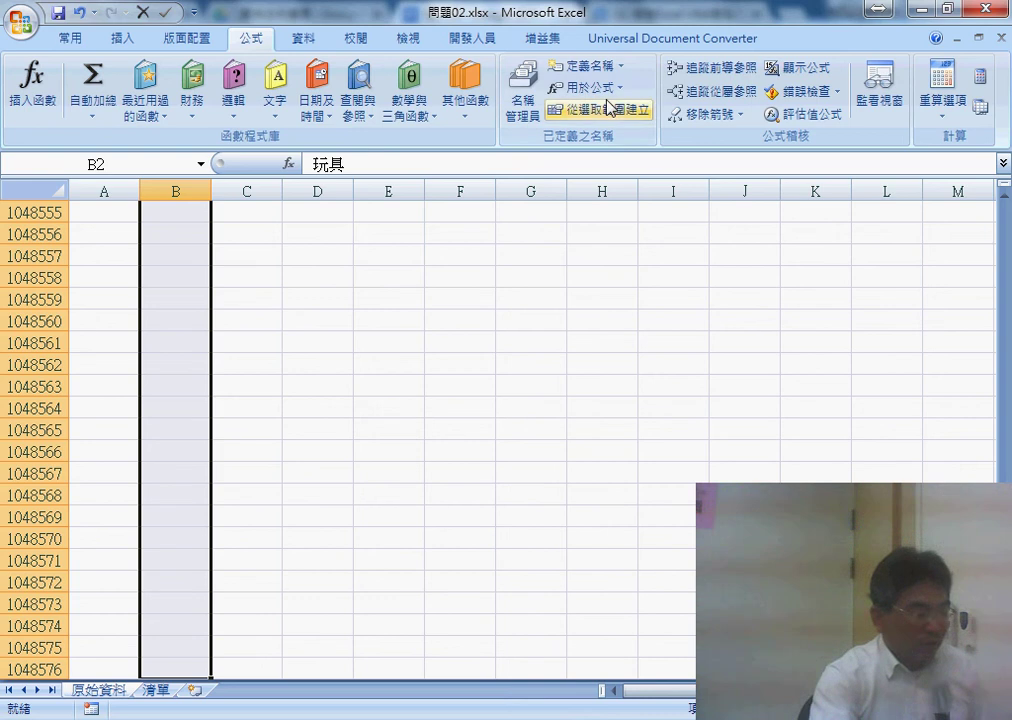
Step: Apply list data validation with source =品名 to the selected cells
left_click(305, 39)
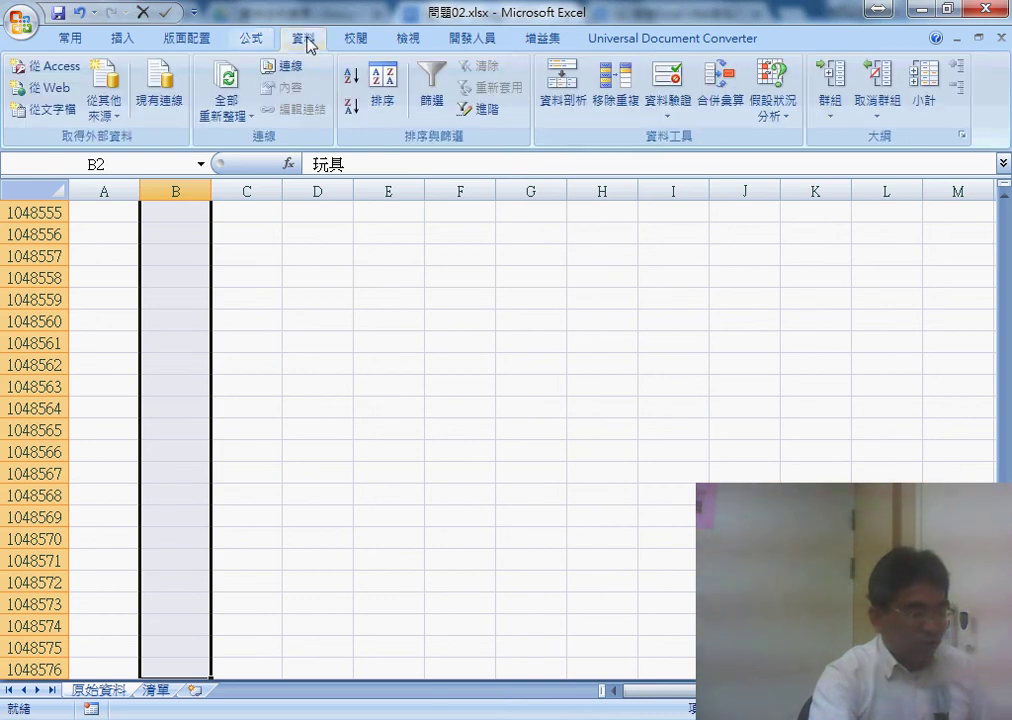
left_click(673, 100)
left_click(458, 294)
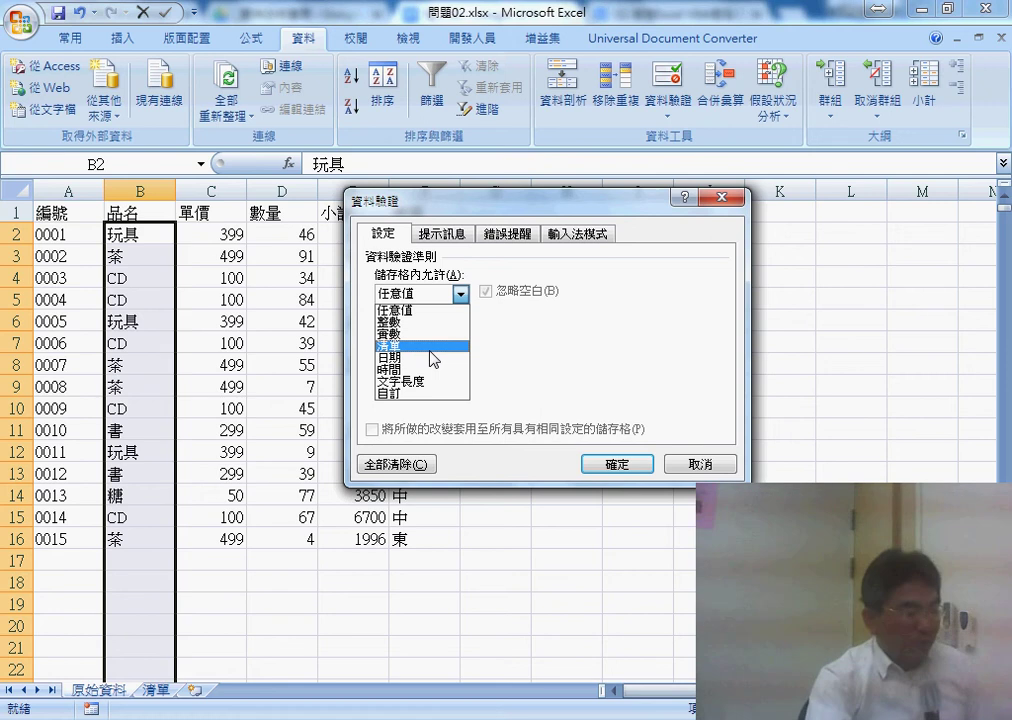
key("Down")
key("Down")
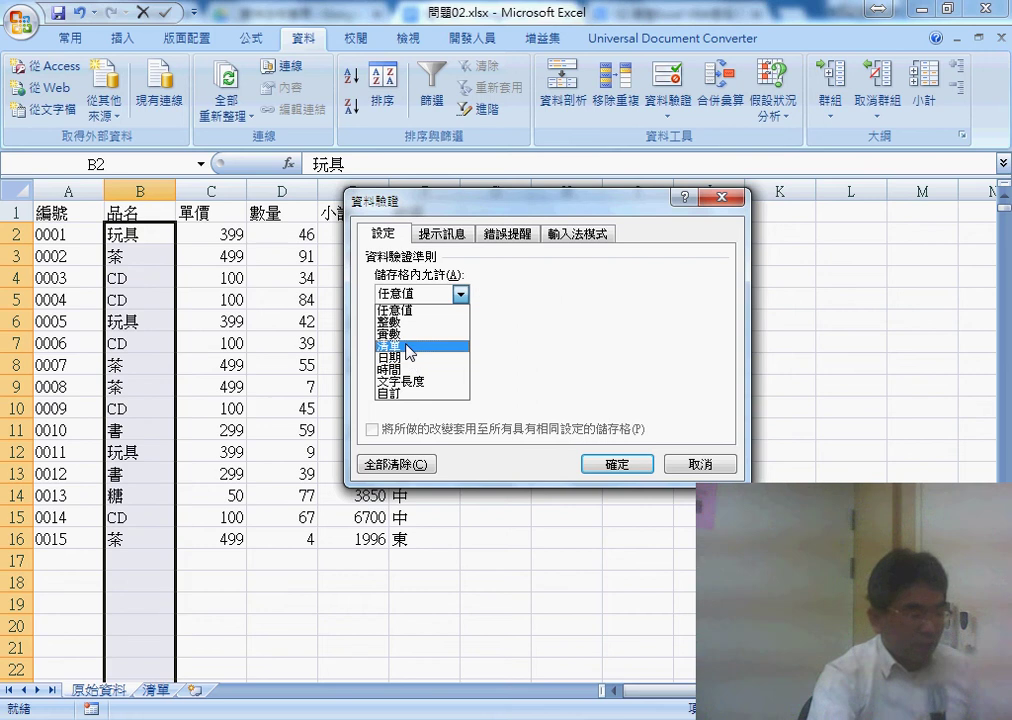
left_click(450, 346)
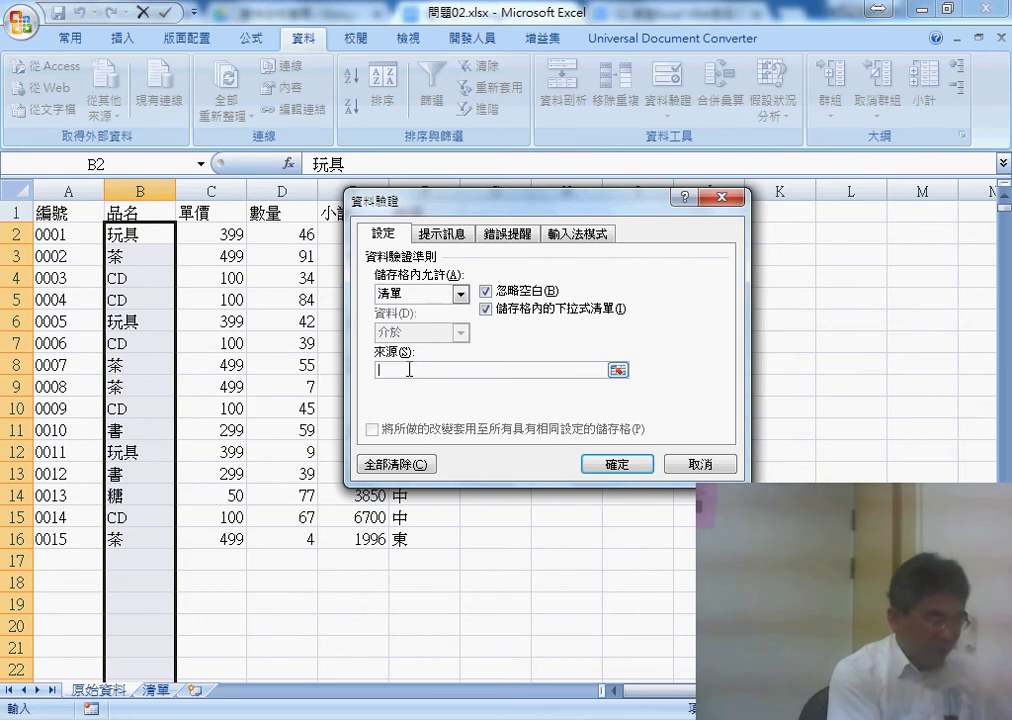
key("F3")
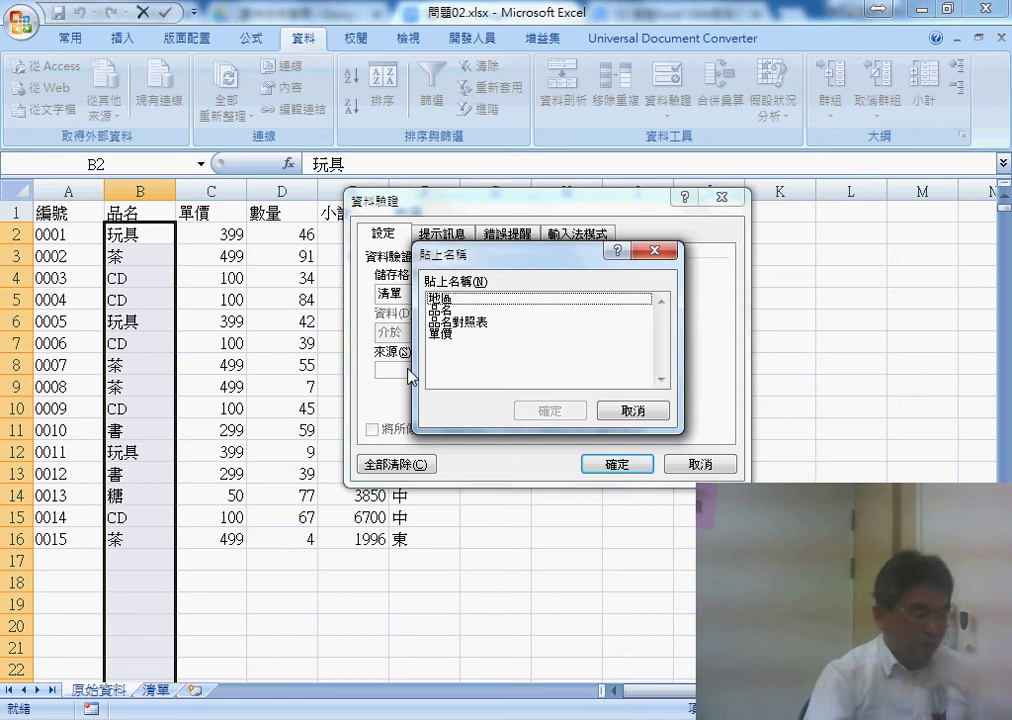
key("Down")
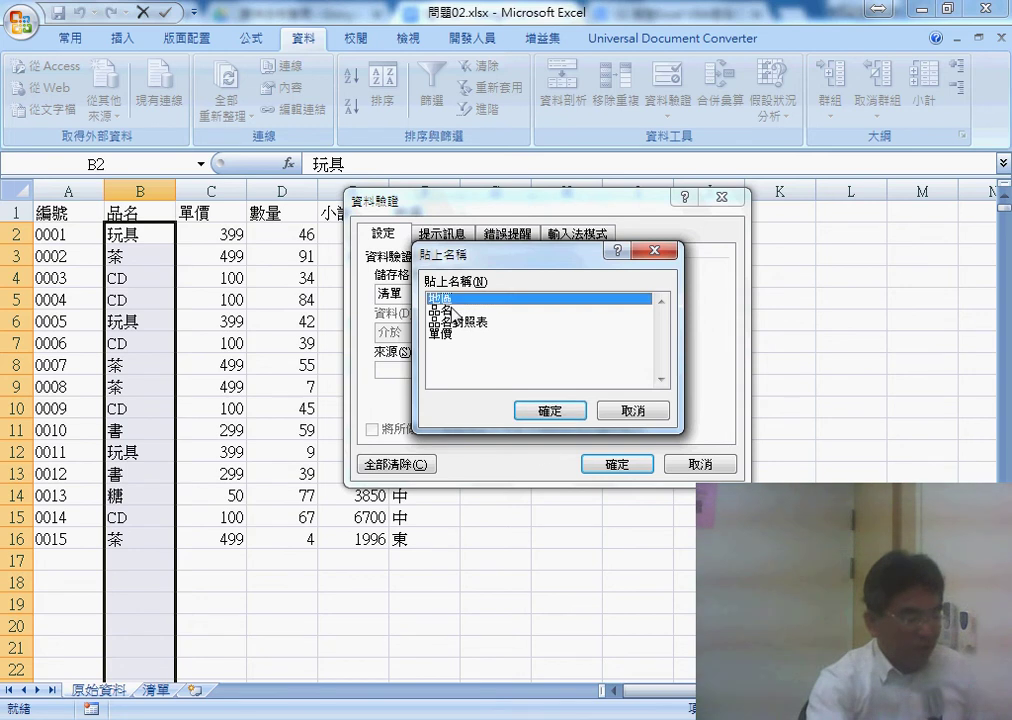
key("Down")
left_click(550, 411)
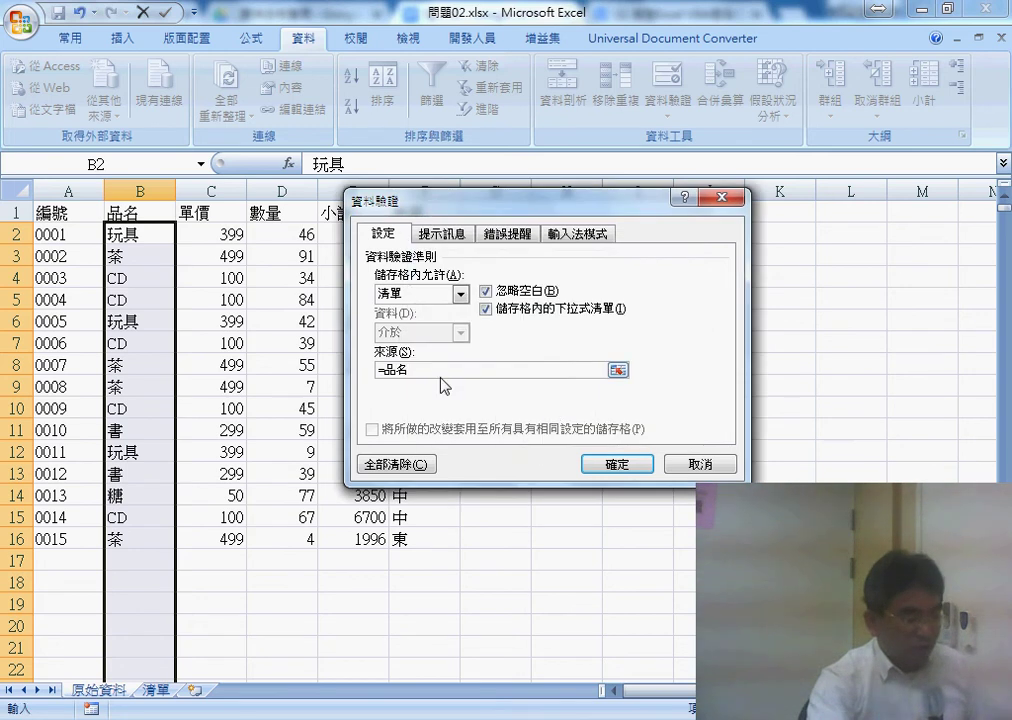
left_click(625, 465)
Step: Test the dropdown on B2, keeping 玩具, and fill B17 with 玩具
left_click(185, 234)
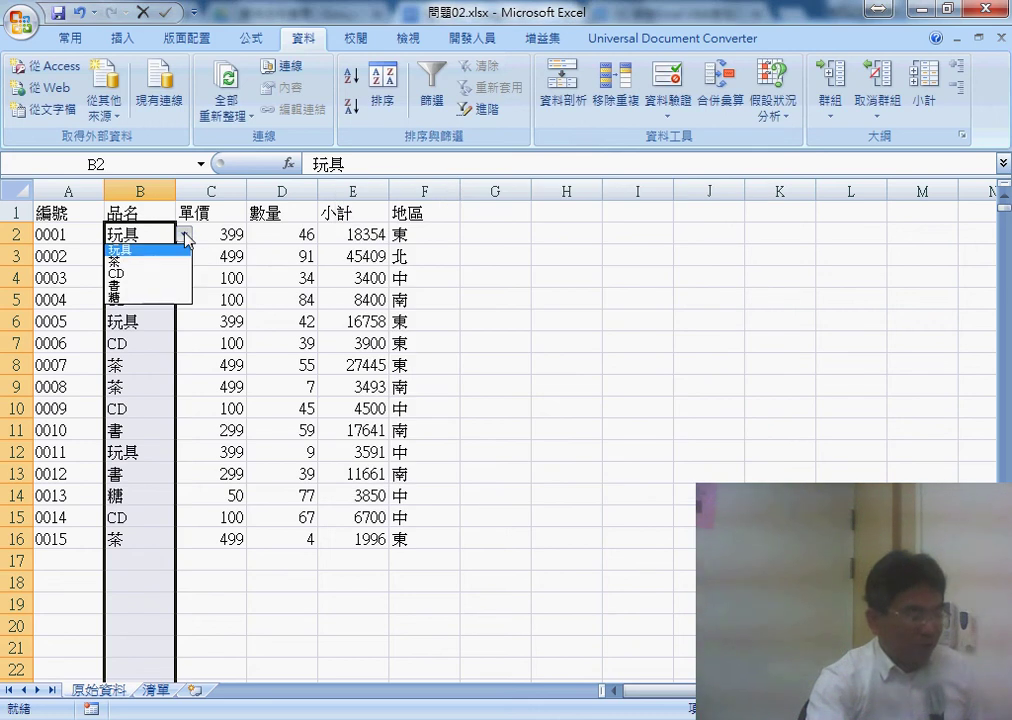
left_click(150, 262)
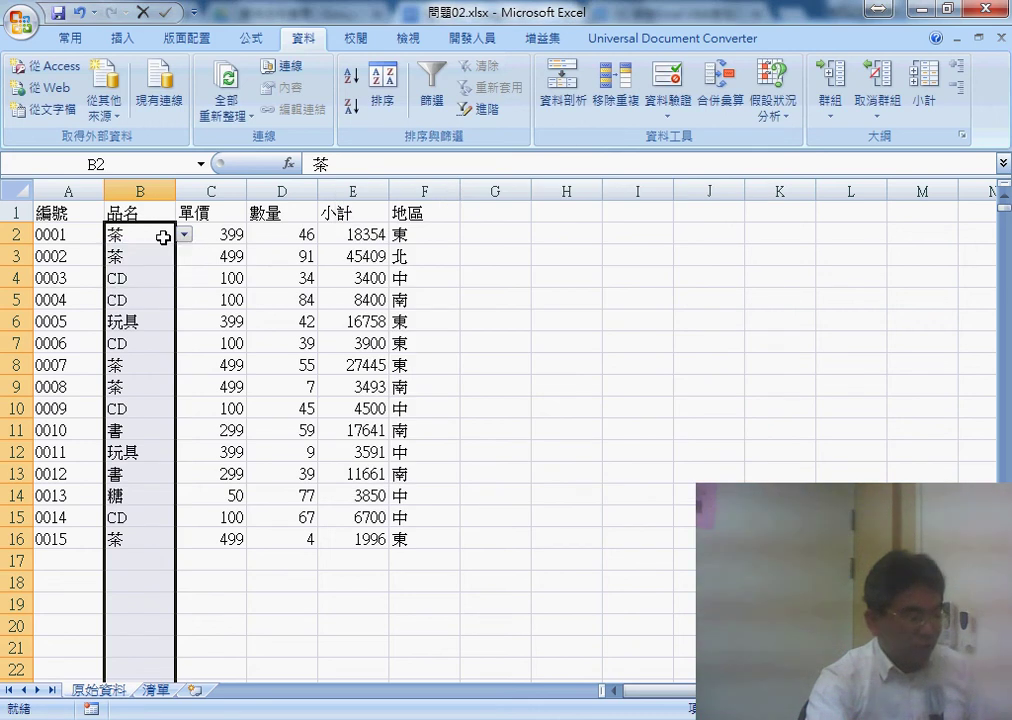
left_click(185, 234)
left_click(166, 249)
left_click(141, 561)
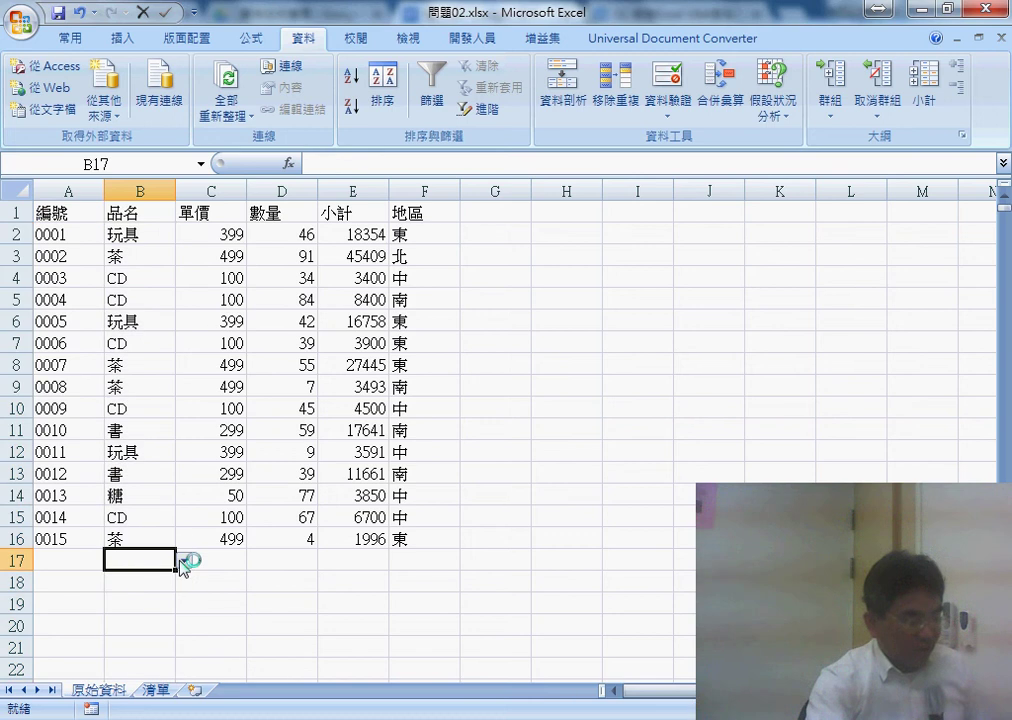
left_click(185, 560)
left_click(165, 577)
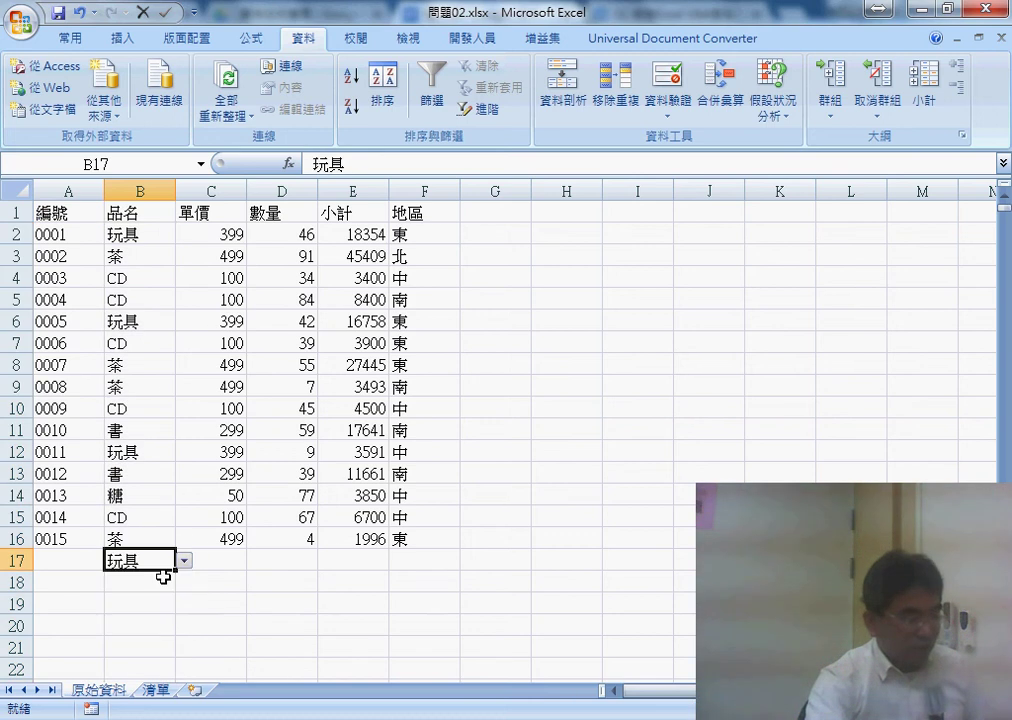
Step: Check the row 17 cells, then select C2, the first 單價 value
left_click(62, 561)
left_click(212, 560)
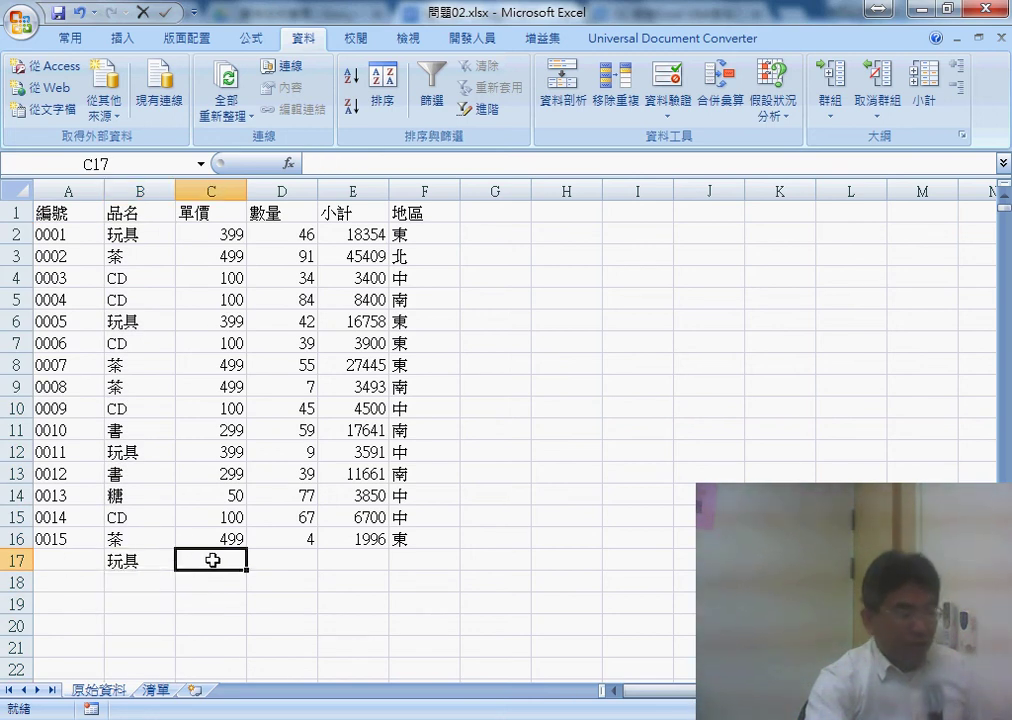
left_click(133, 561)
left_click(72, 558)
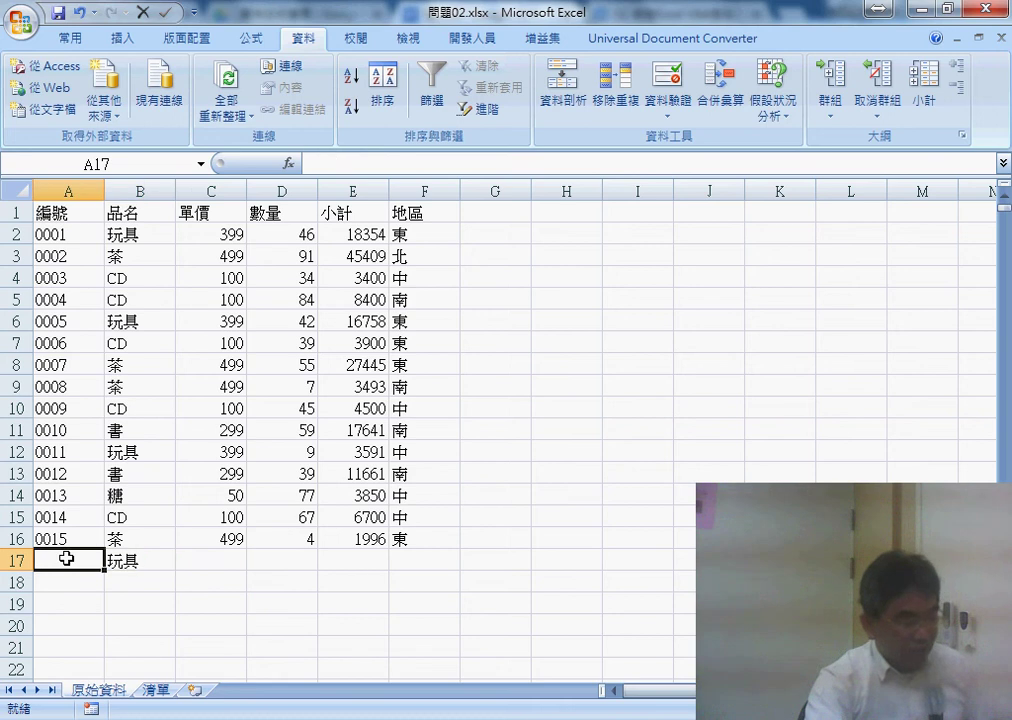
left_click(210, 561)
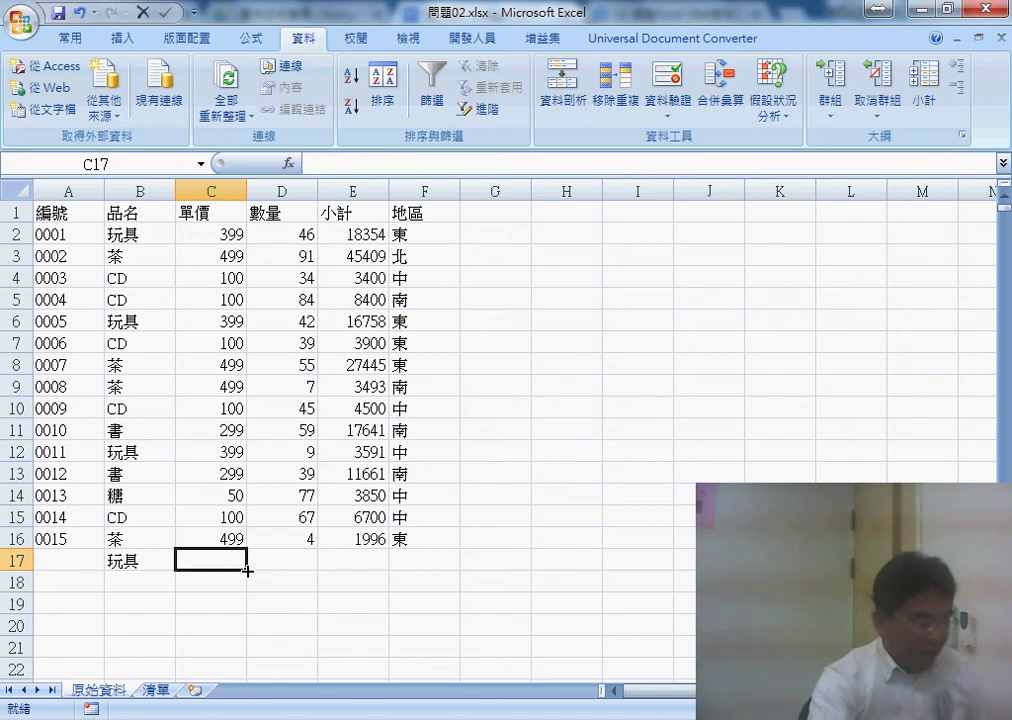
left_click(422, 231)
left_click(212, 233)
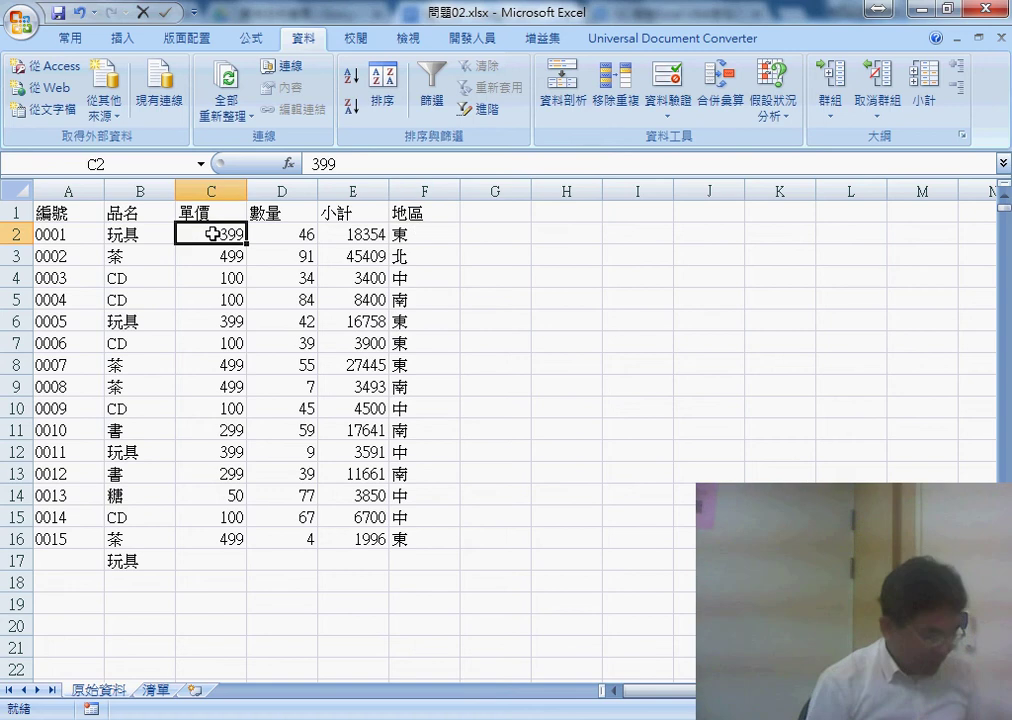
Step: Give C2 down to the column end list validation sourced from =單價
key("ctrl+shift+Down")
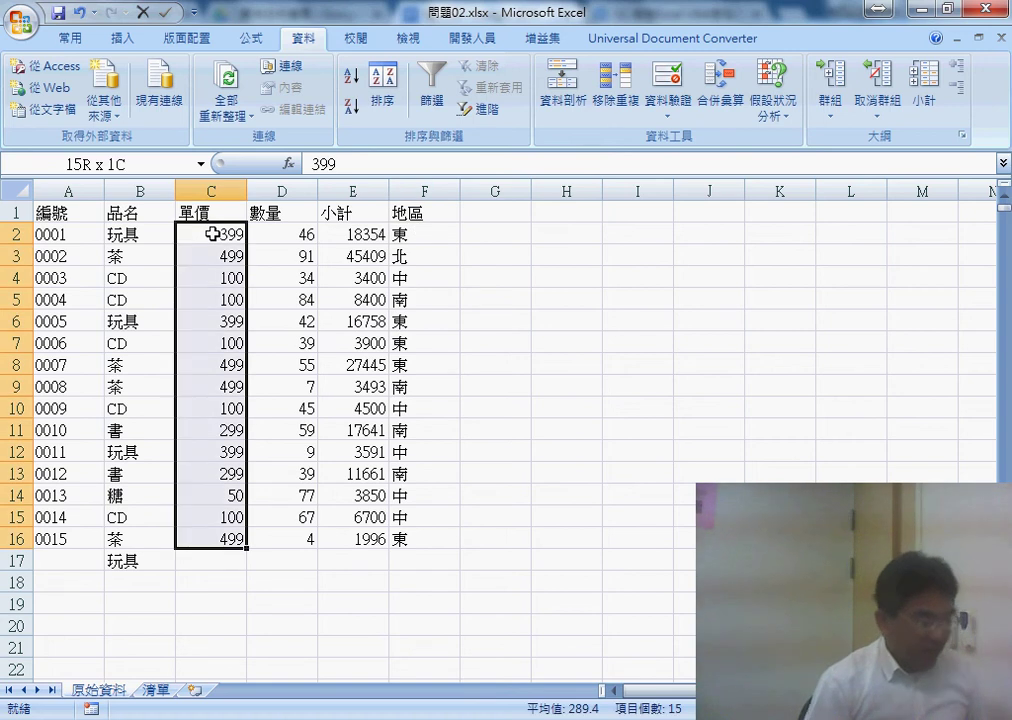
key("ctrl+shift+Down")
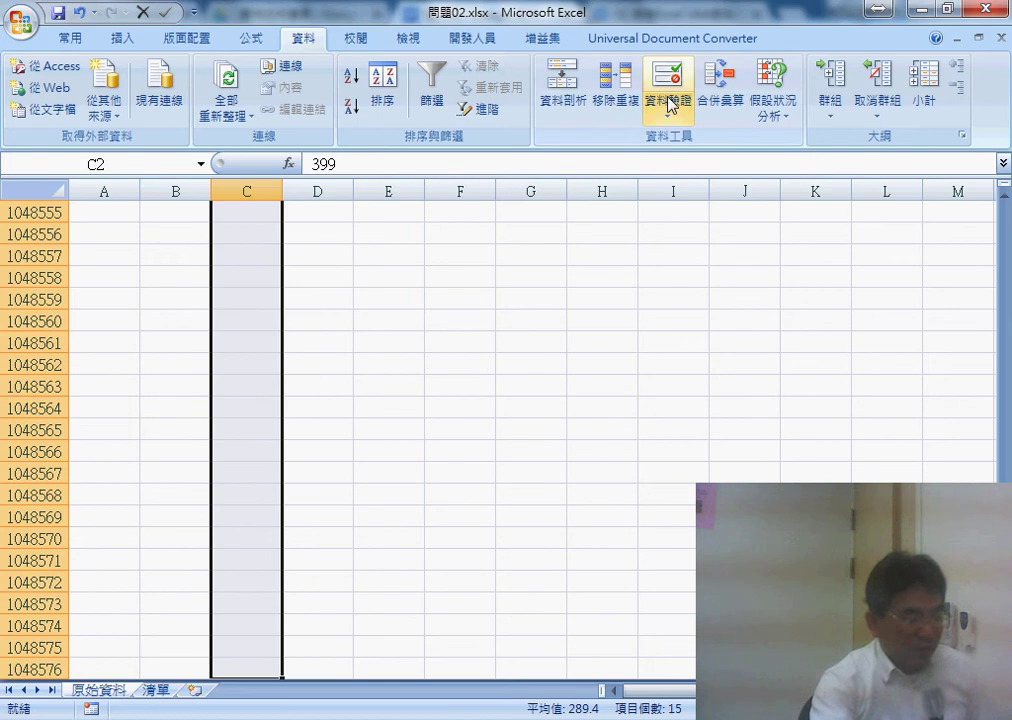
left_click(667, 78)
left_click(390, 293)
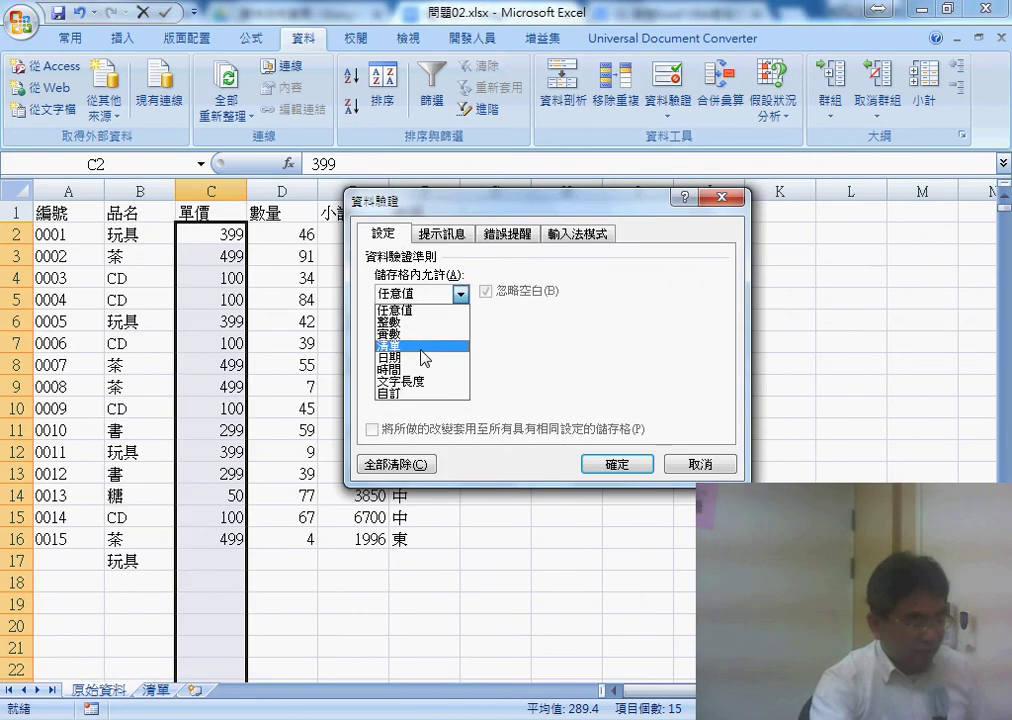
left_click(400, 350)
left_click(424, 371)
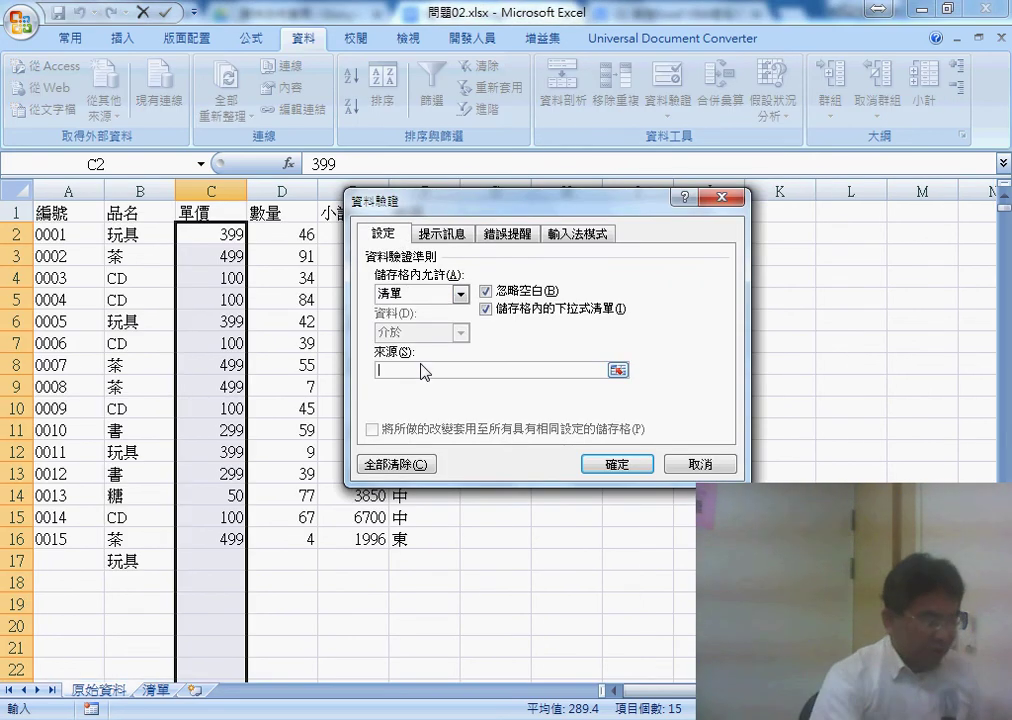
key("F3")
left_click(448, 334)
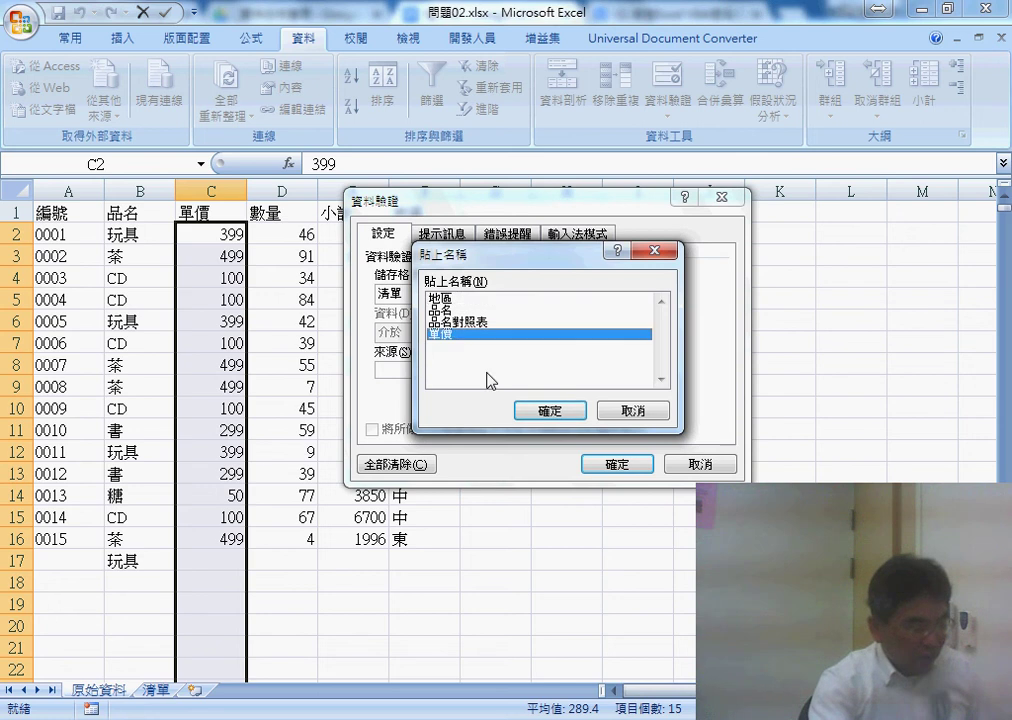
left_click(550, 410)
left_click(615, 465)
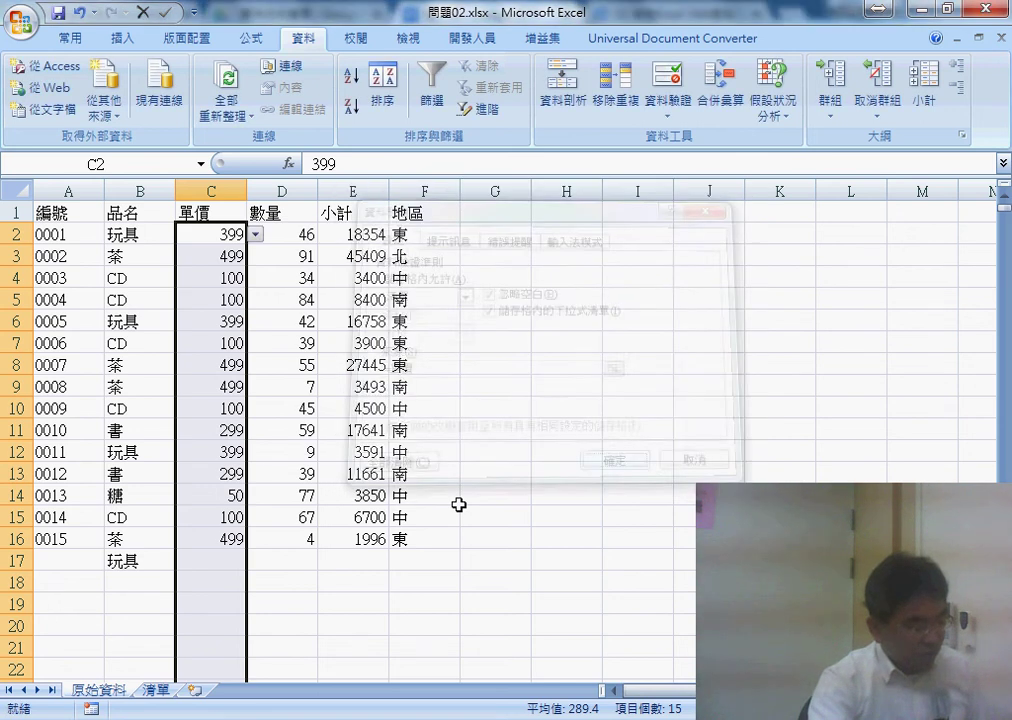
Step: Check C17's dropdown shows the prices 399, 499, 100, 299 and 50
left_click(135, 562)
left_click(187, 562)
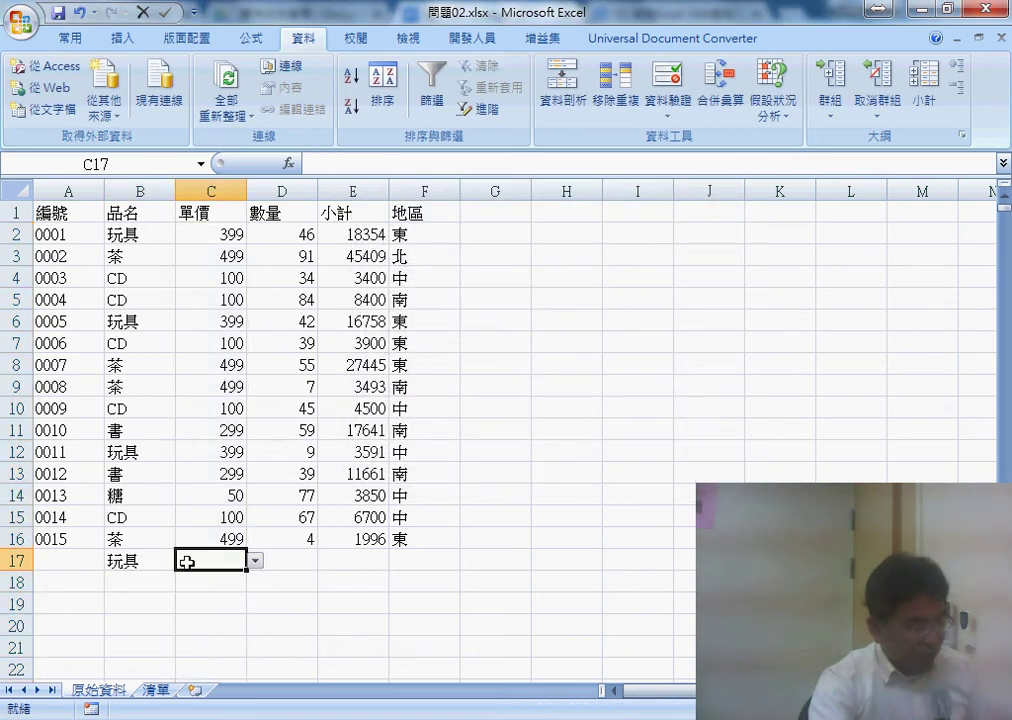
left_click(258, 562)
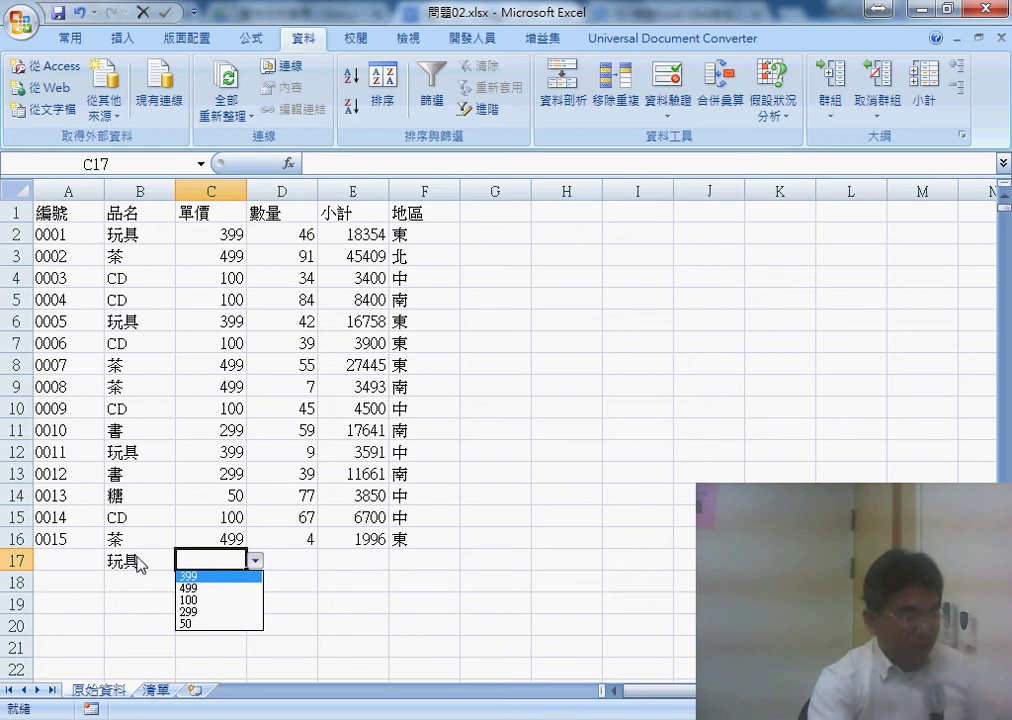
left_click(424, 560)
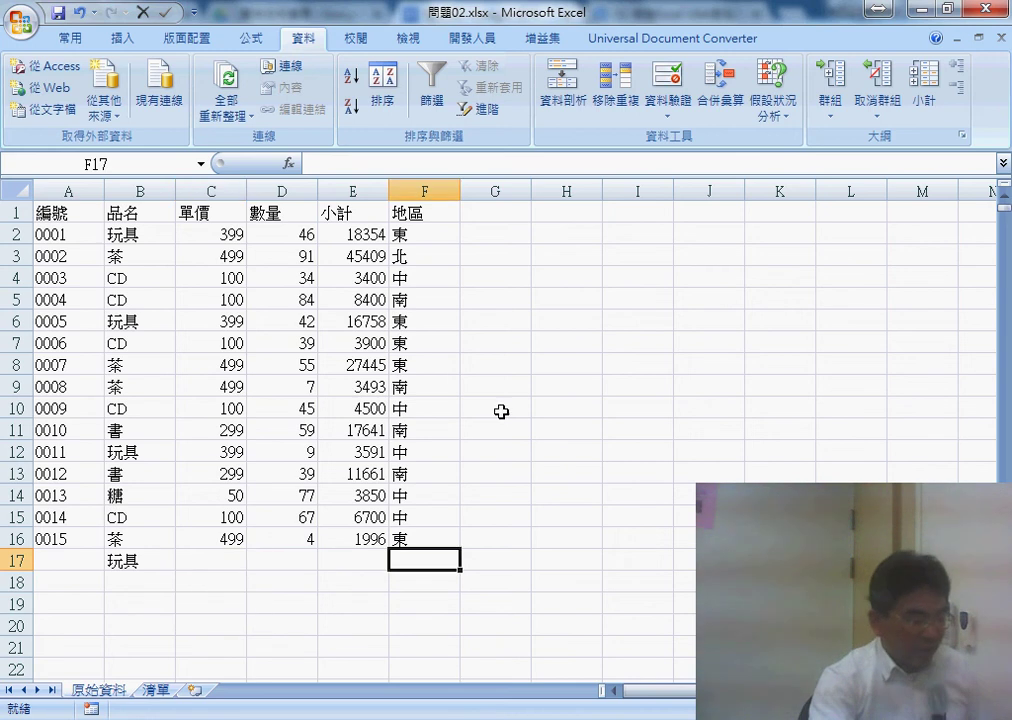
Step: Select F2 to the column end and apply list validation with source =地區
left_click(431, 233)
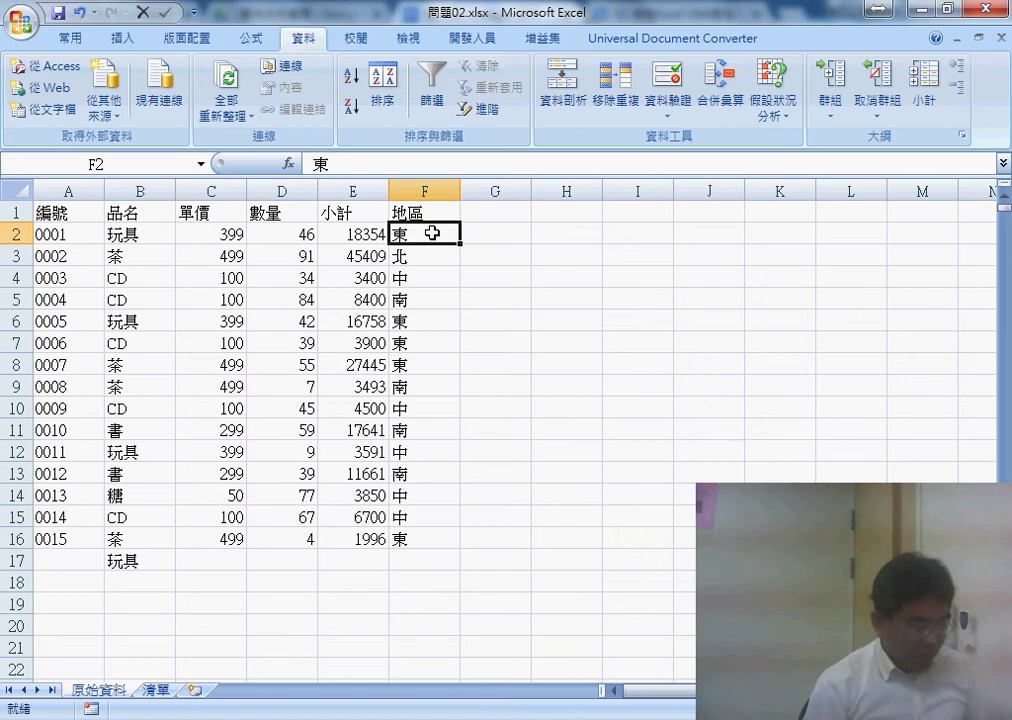
key("ctrl+shift+Down")
key("ctrl+shift+Down")
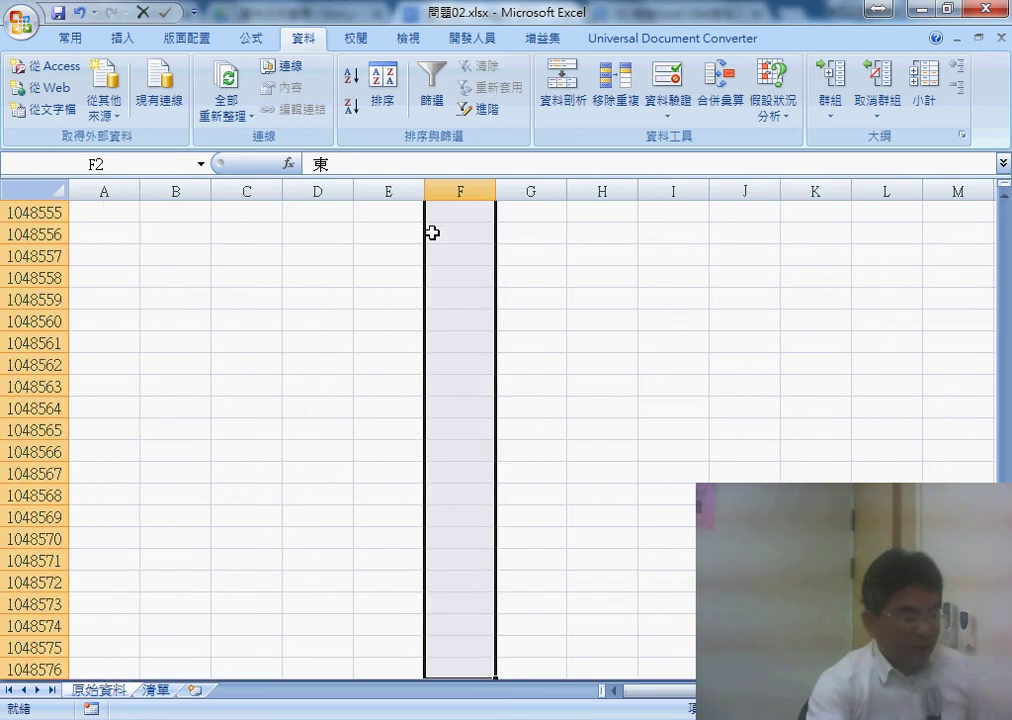
left_click(667, 97)
left_click(440, 294)
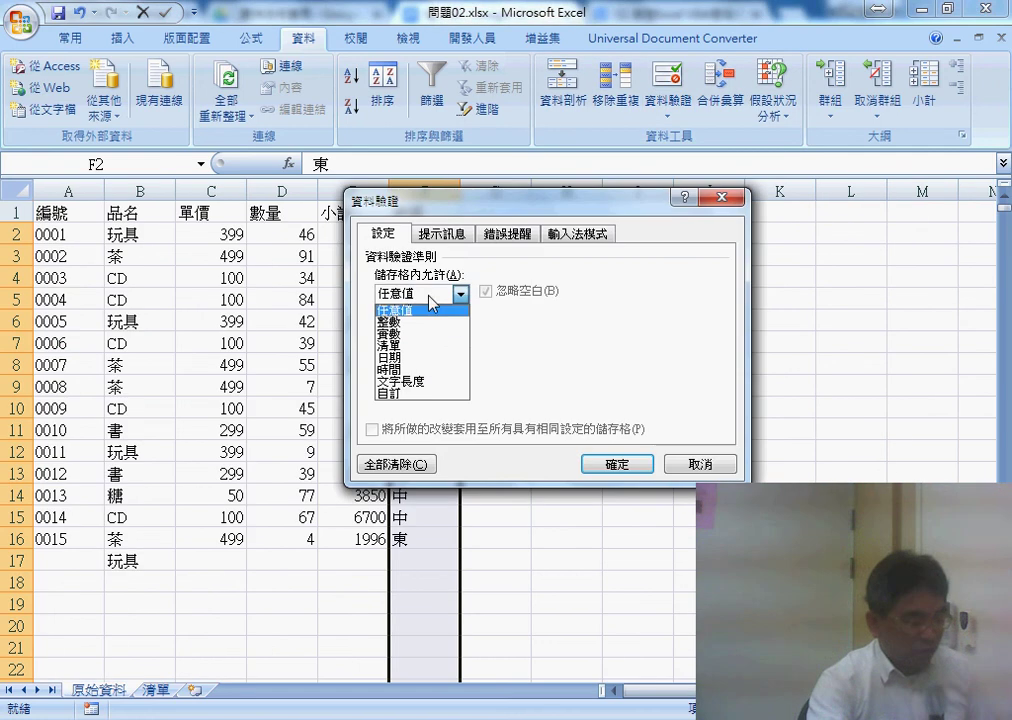
left_click(420, 345)
left_click(425, 370)
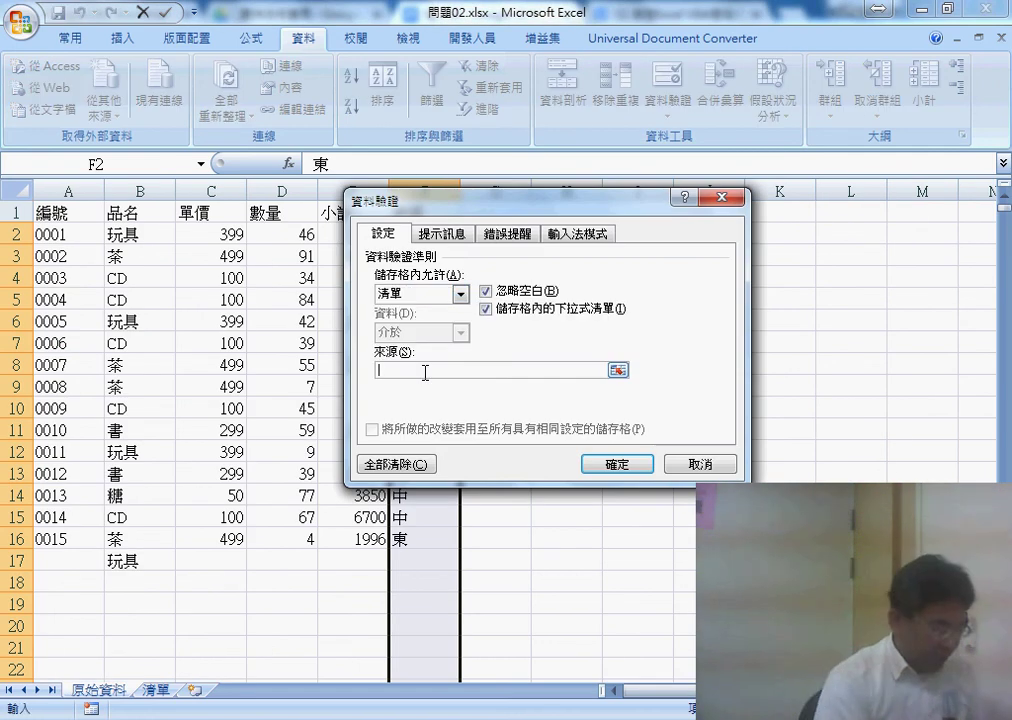
key("F3")
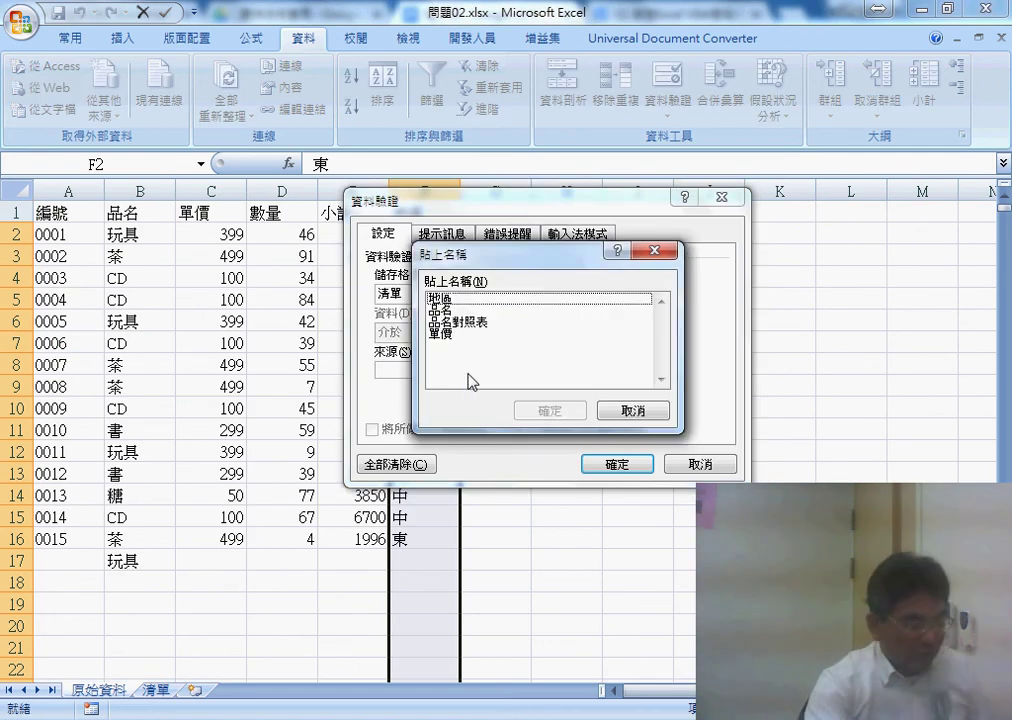
left_click(445, 298)
left_click(549, 410)
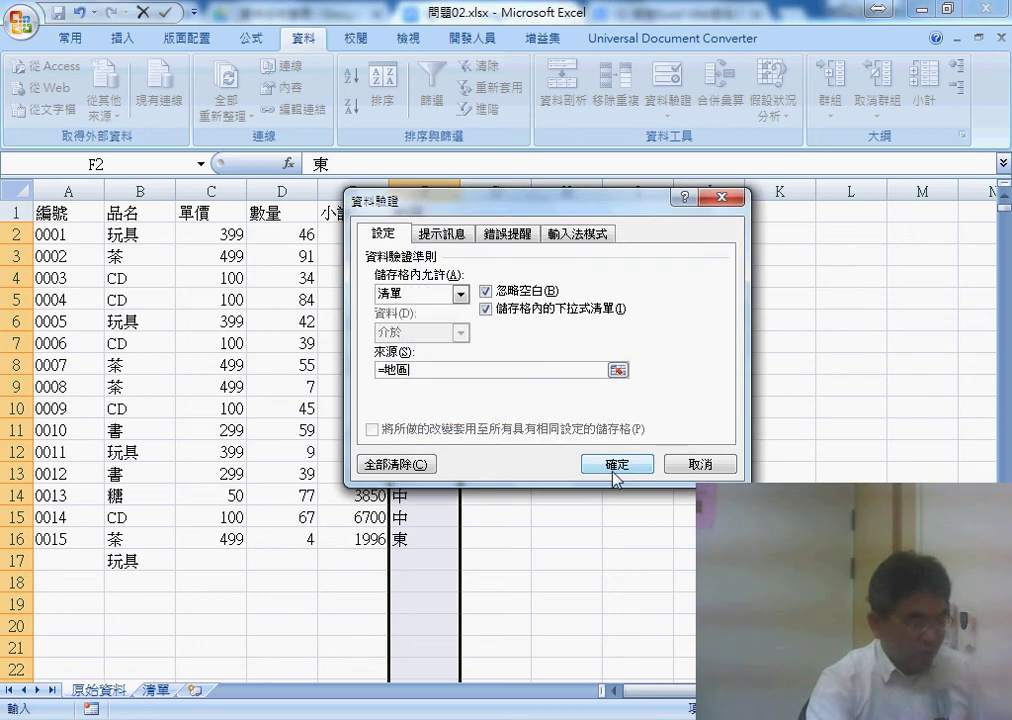
left_click(614, 468)
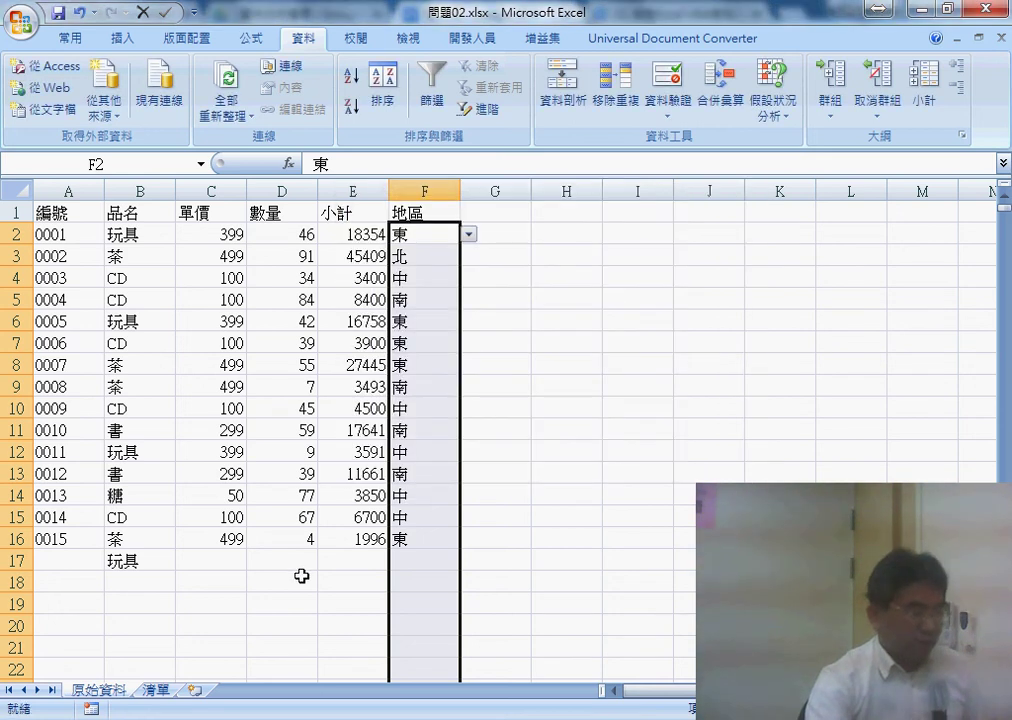
left_click(155, 690)
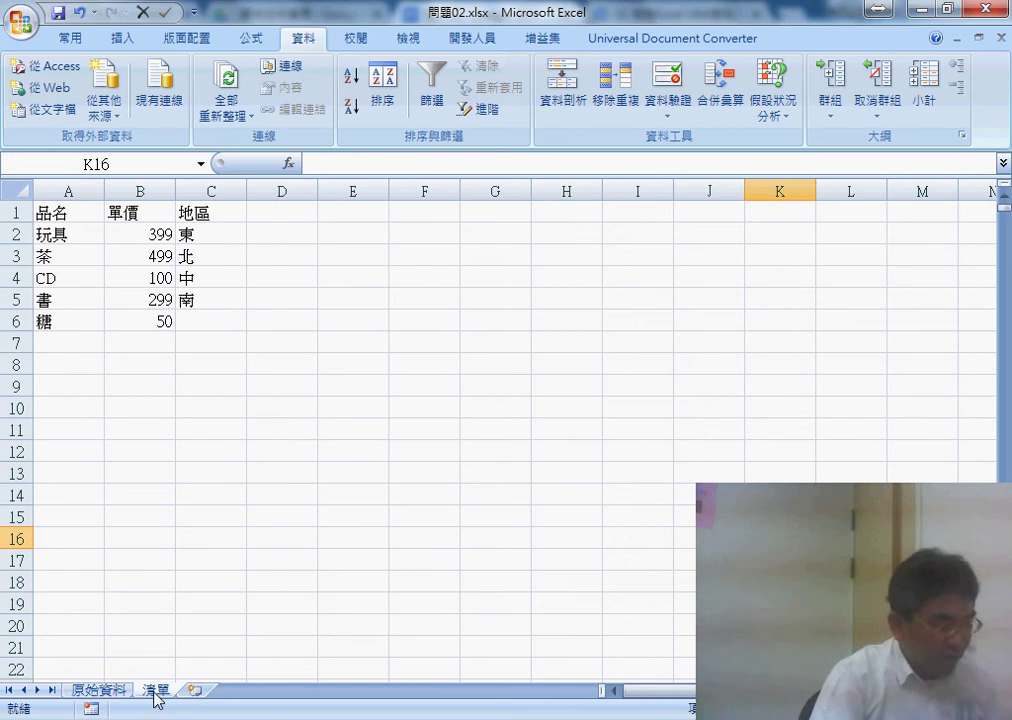
left_click(98, 690)
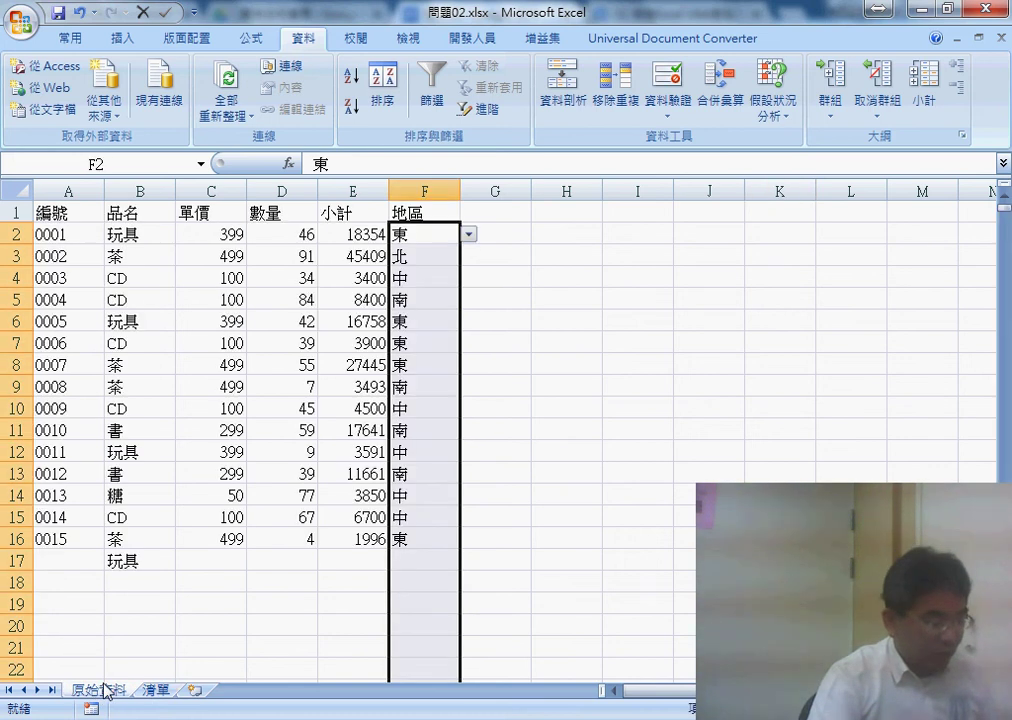
left_click(162, 691)
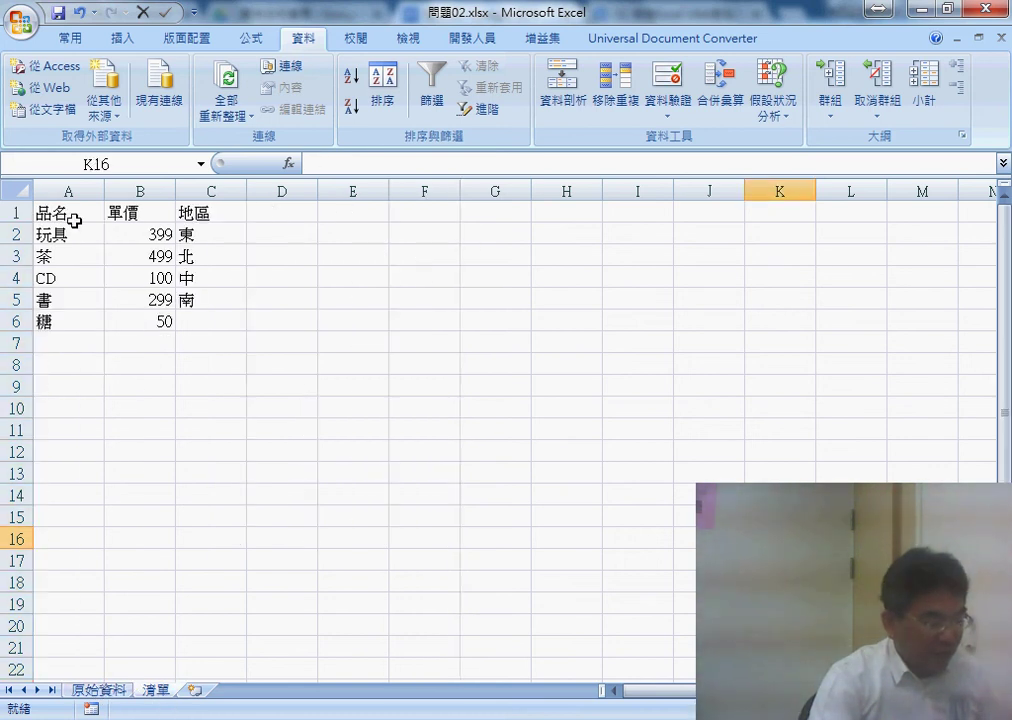
left_click(140, 212)
left_click(210, 212)
left_click_drag(80, 232, 150, 321)
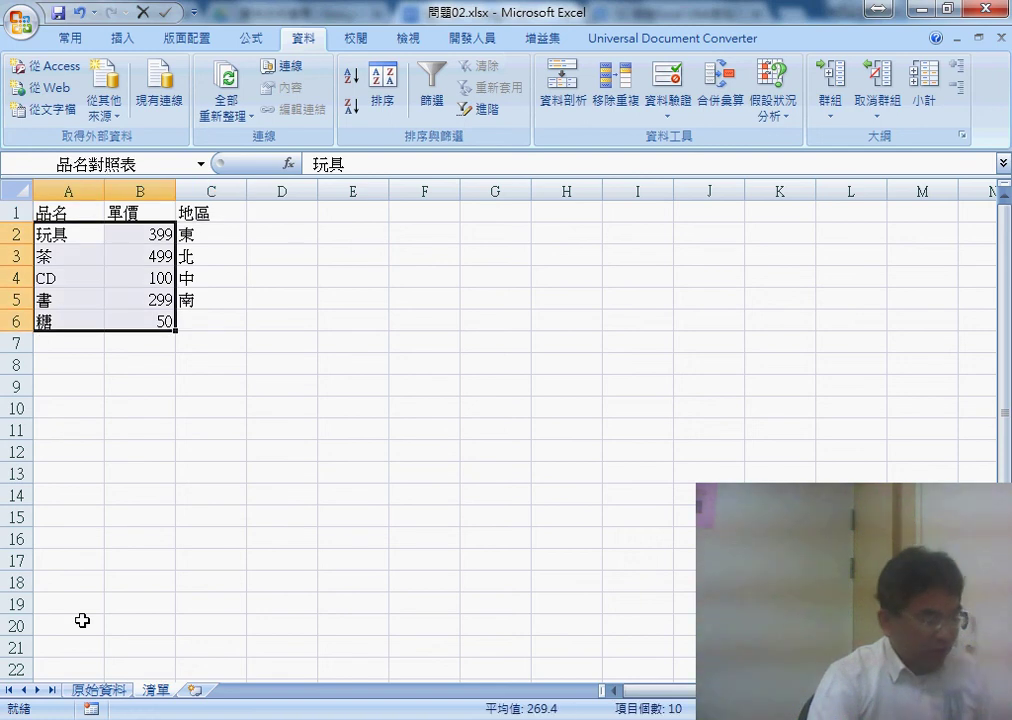
left_click(97, 690)
left_click(137, 561)
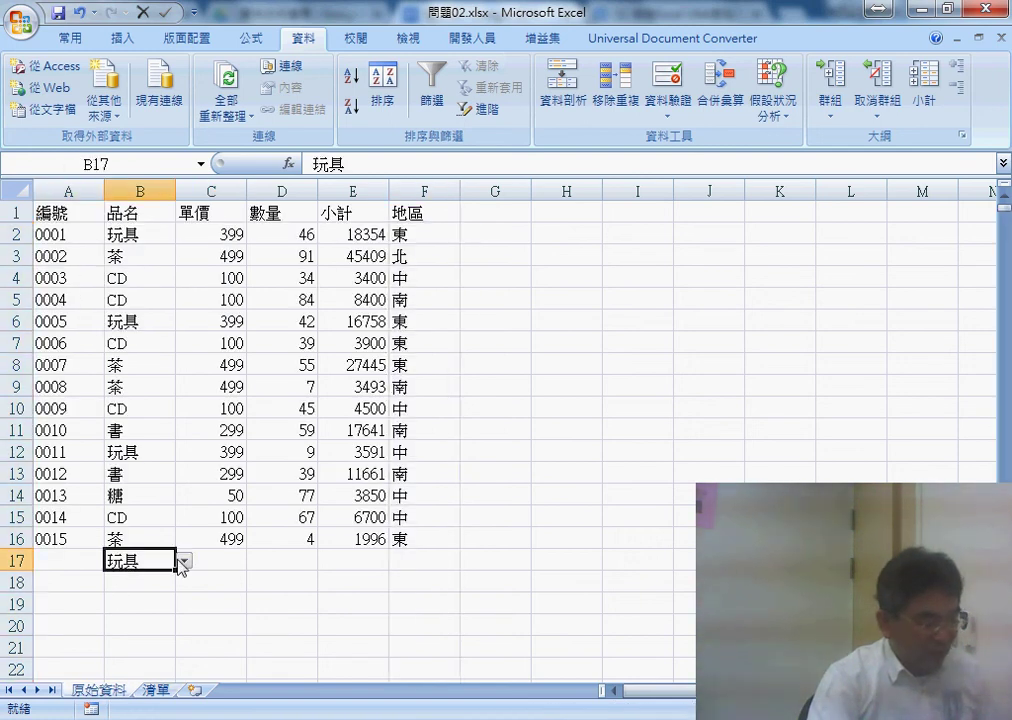
left_click(221, 560)
left_click(438, 561)
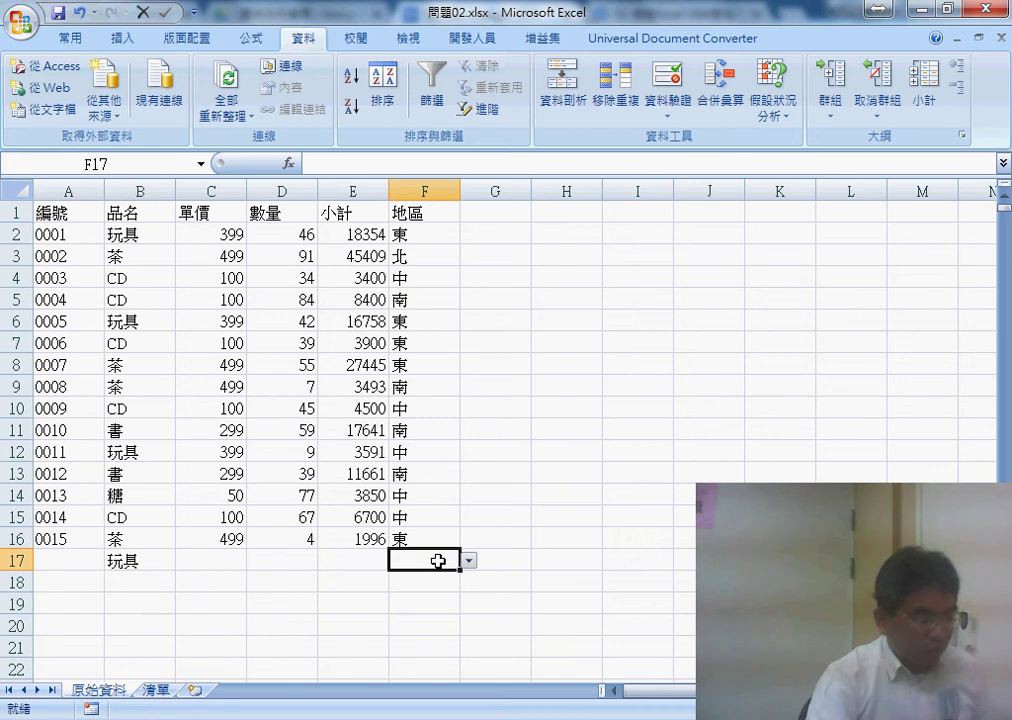
left_click(133, 562)
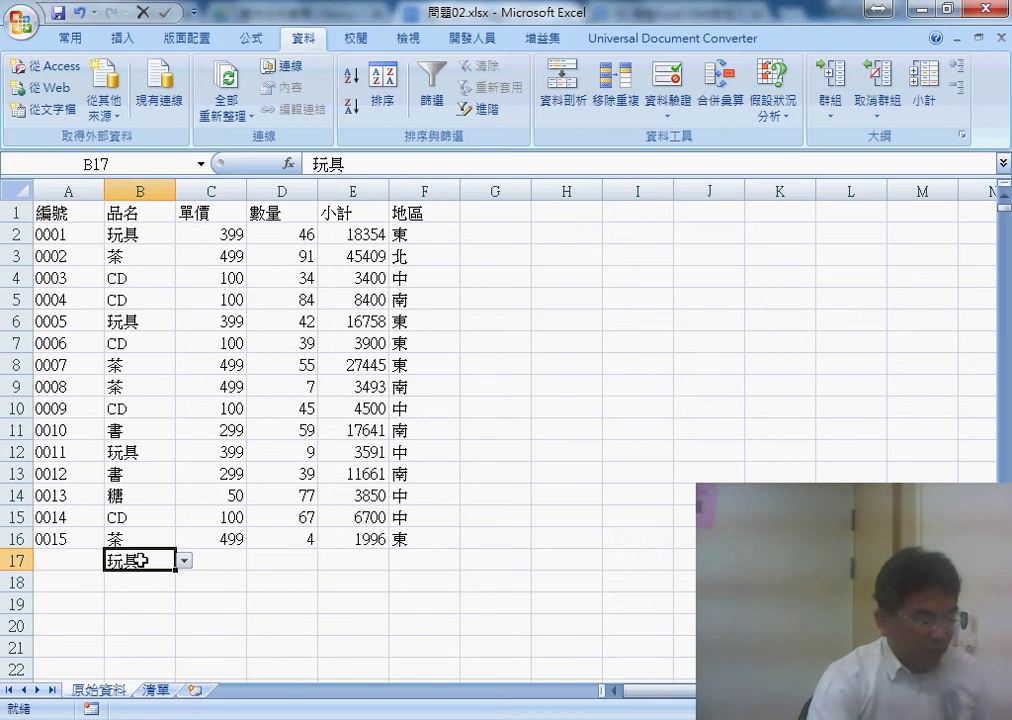
left_click(64, 561)
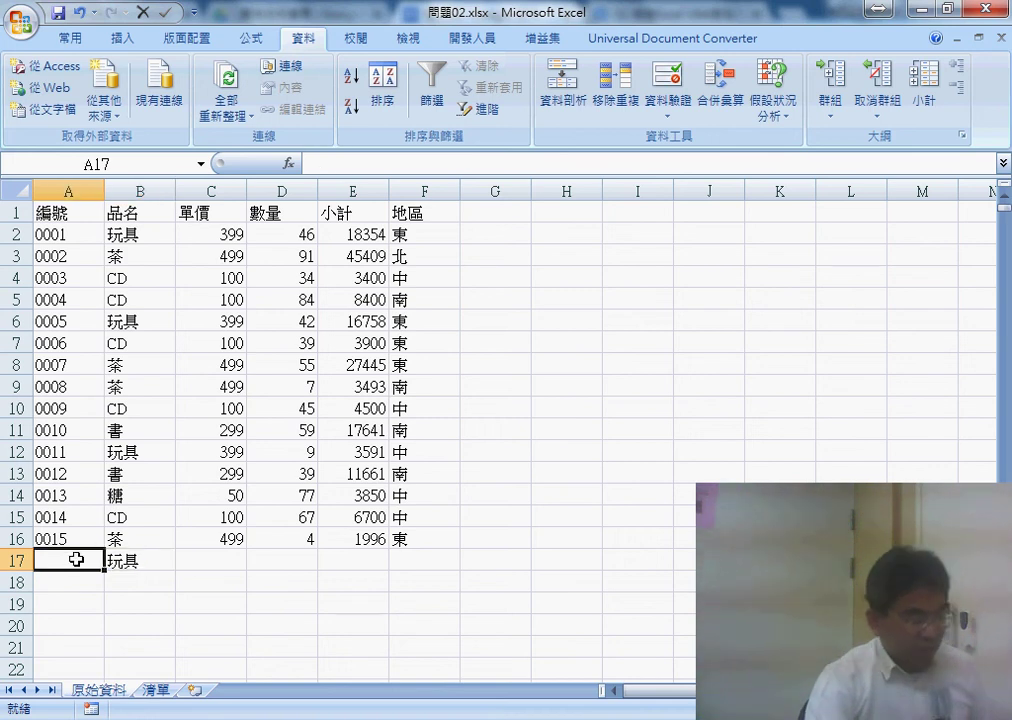
left_click(234, 561)
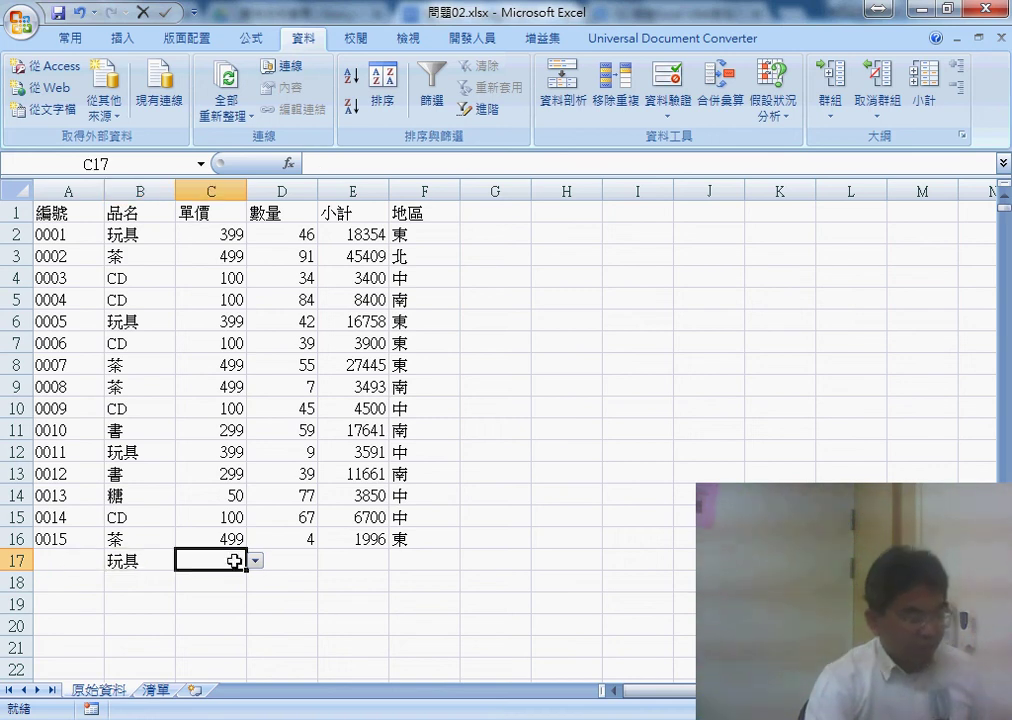
left_click(304, 560)
left_click(374, 559)
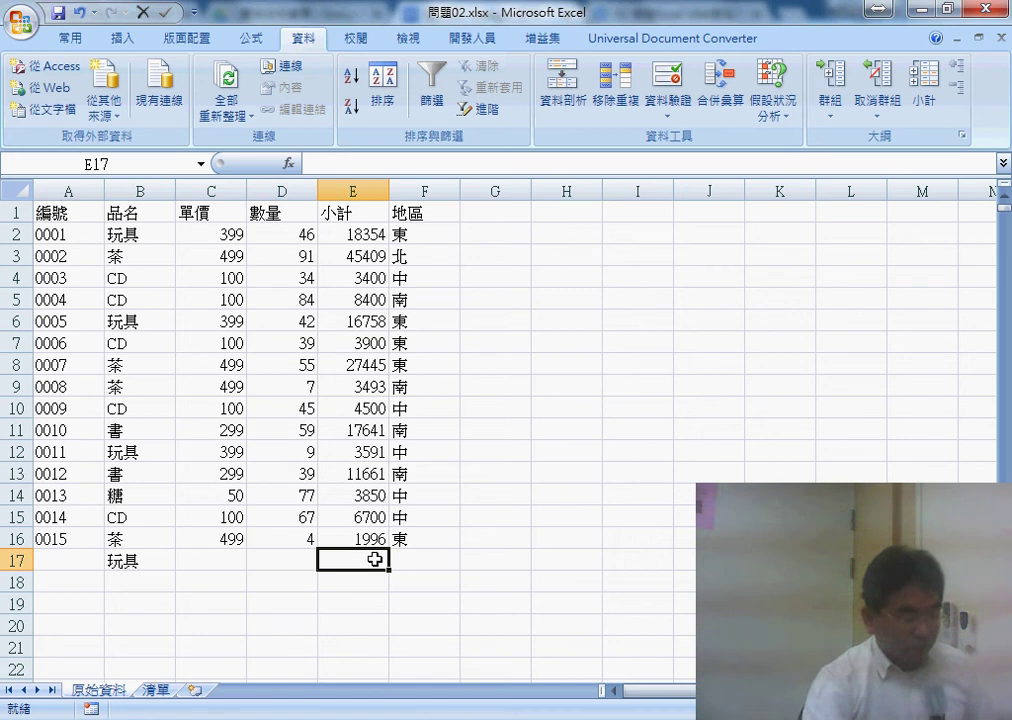